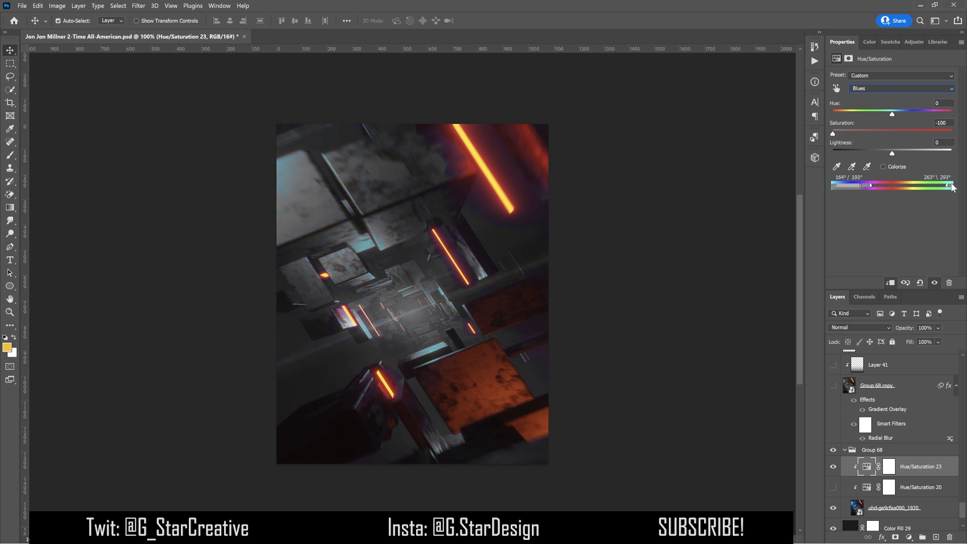
Step: Widen the desaturated Blues range of Hue/Saturation 23 to include cyans and set the Magentas hue to +76
left_click_drag(953, 188, 944, 189)
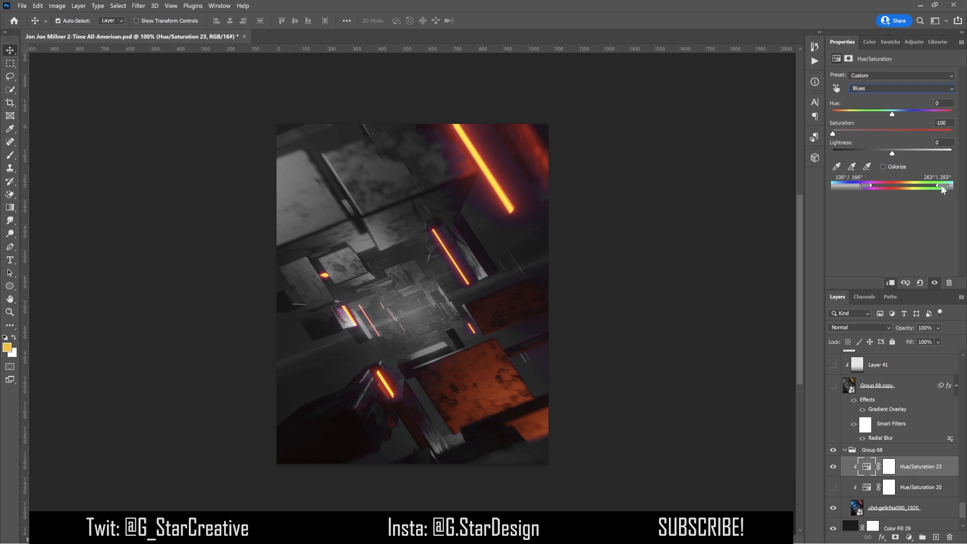
left_click_drag(936, 190, 936, 189)
left_click(880, 88)
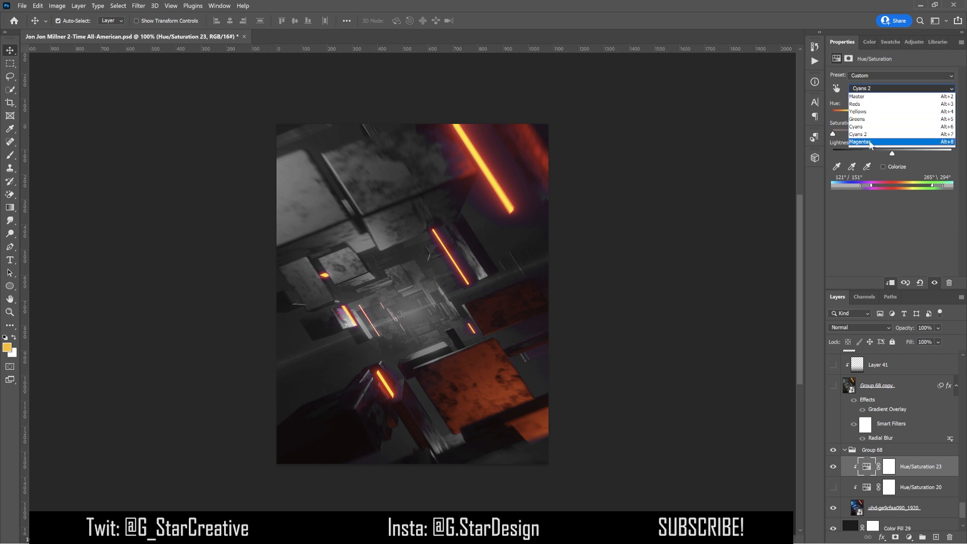
left_click(872, 143)
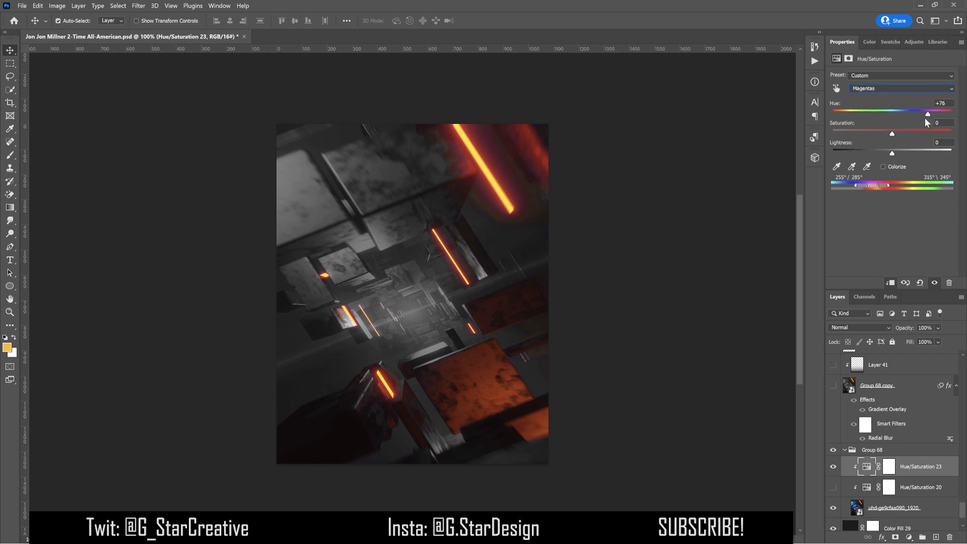
Step: Shift the Reds hue of Hue/Saturation 23 to +31 to turn the glowing parts yellow-orange
left_click(890, 93)
left_click(891, 109)
left_click_drag(893, 116, 910, 115)
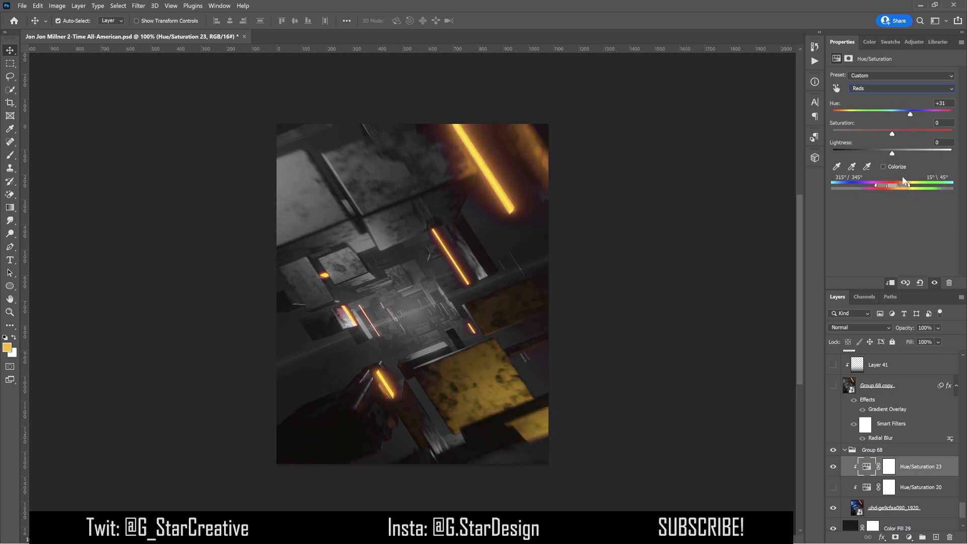
left_click(894, 89)
left_click(888, 141)
Step: Delete the Hue/Saturation 23 layer and show the Hue/Saturation 20 and Group 68 copy layers
key("Delete")
scroll(859, 428, "up", 2)
left_click(834, 426)
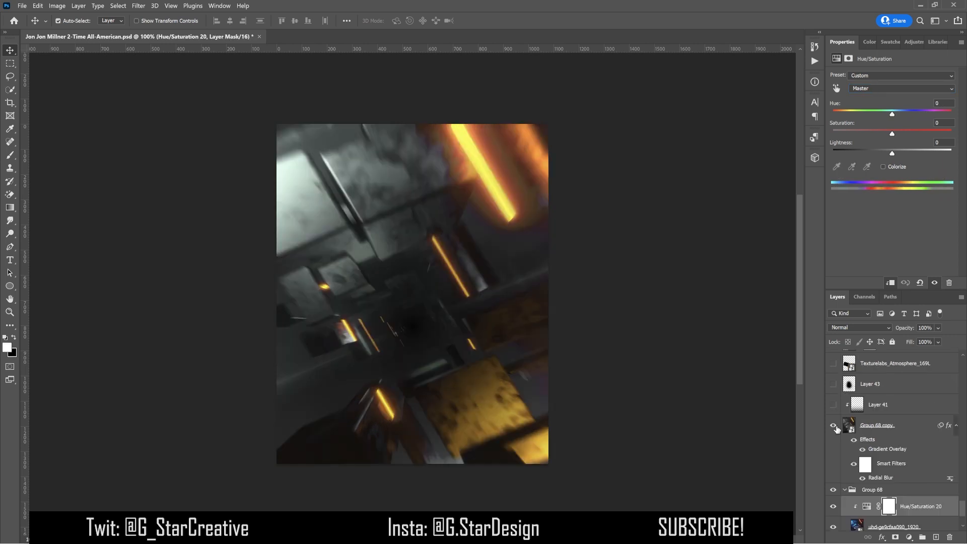
Step: Compare Group 68 copy with its Radial Blur smart filter off and on, and show and select Layer 41
left_click(873, 429)
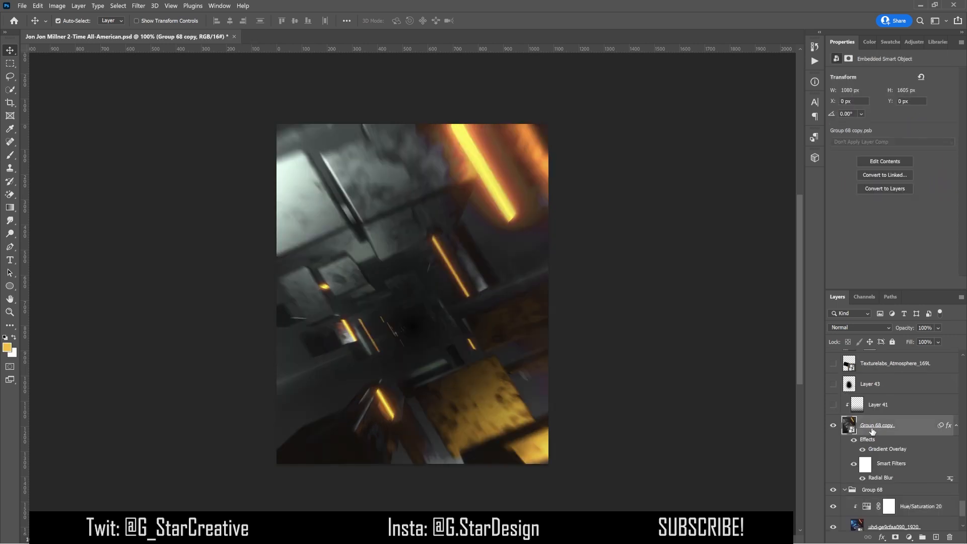
left_click(854, 464)
left_click(853, 464)
left_click(833, 405)
left_click(859, 409)
Step: Try drawing a black-to-transparent gradient upward from the bottom of the poster on Layer 41 and undo it
key("g")
left_click_drag(407, 471, 449, 153)
key("ctrl+z")
key("d")
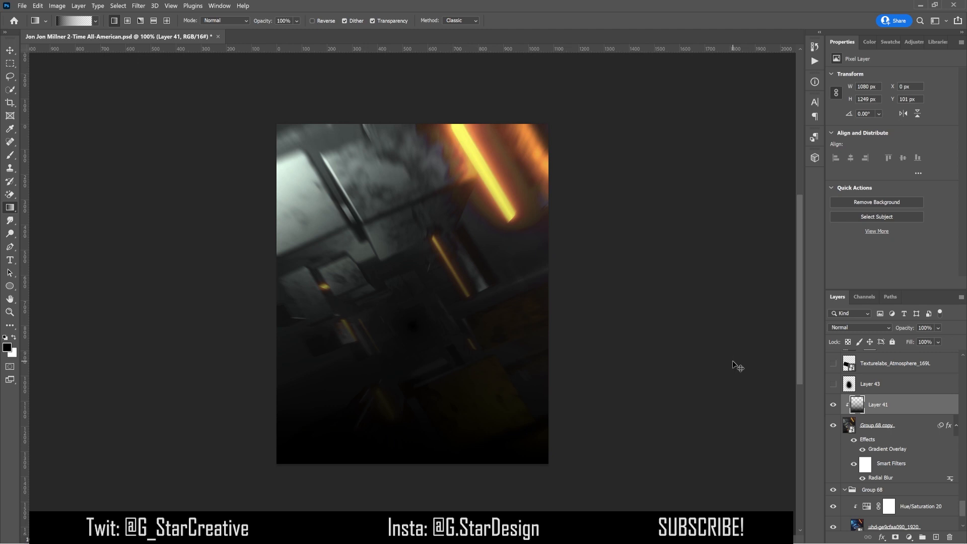
key("ctrl+z")
key("v")
Step: Show Layer 43 and the Texturelabs_Atmosphere_169L layer, selecting each one
left_click(834, 384)
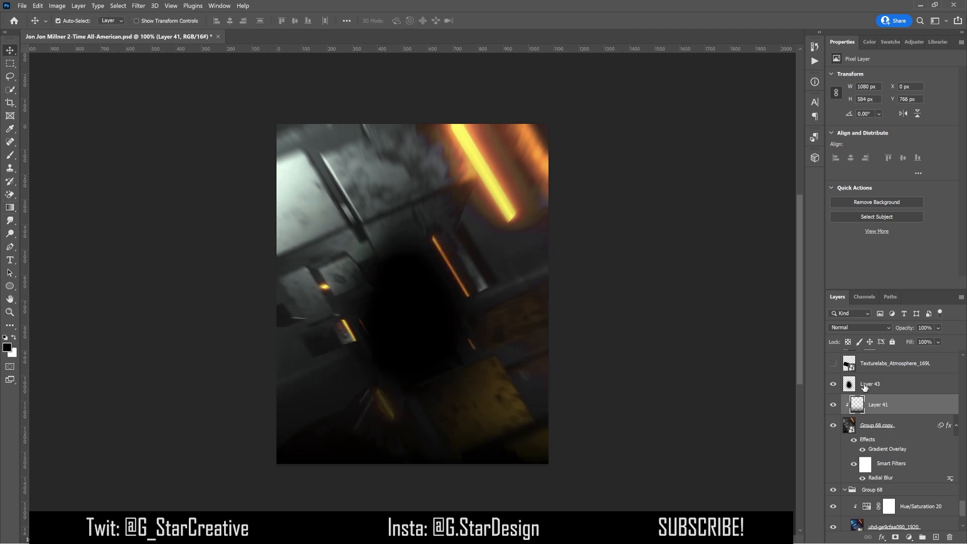
left_click(858, 387)
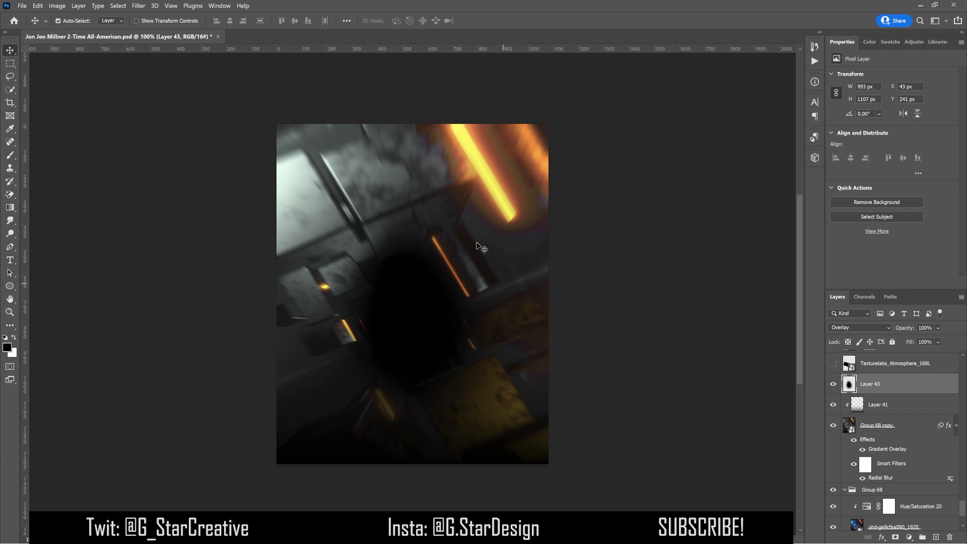
scroll(887, 402, "up", 3)
left_click(834, 442)
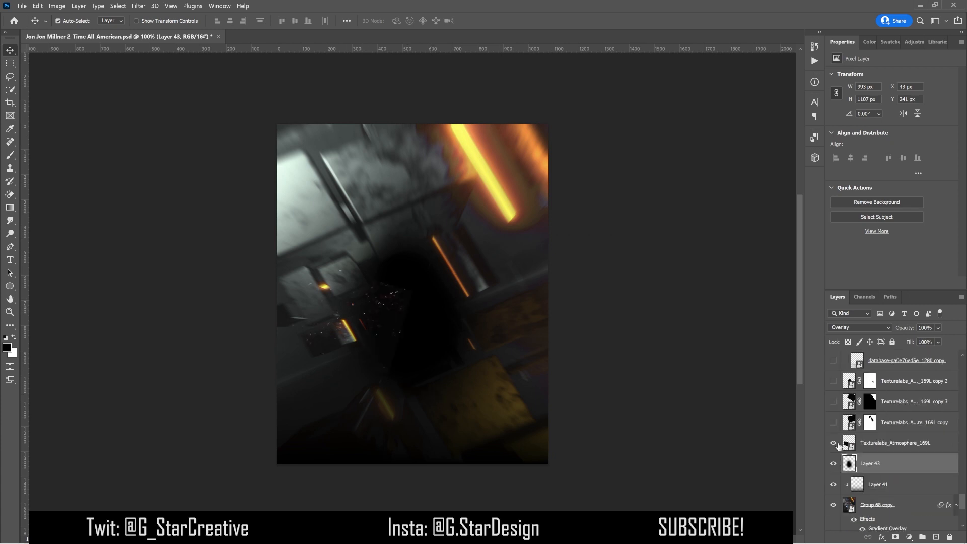
left_click(867, 443)
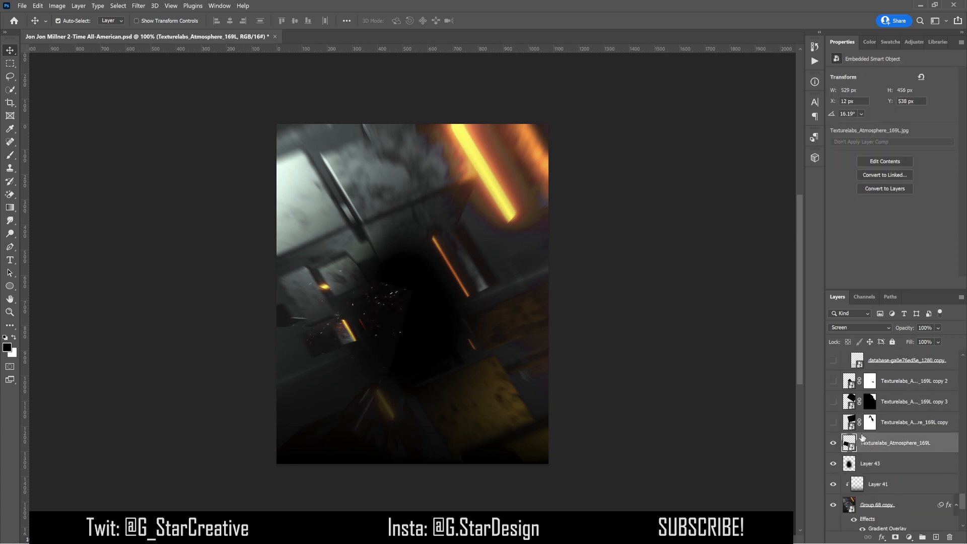
Step: Preview other blend modes on Texturelabs_Atmosphere_169L, keep it on Screen, and show its three copy layers
left_click(866, 324)
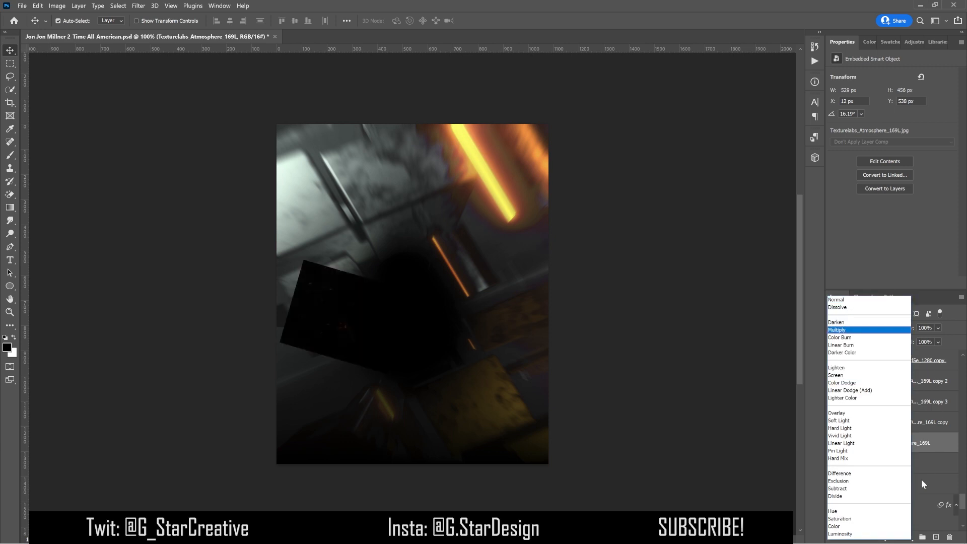
left_click(930, 458)
scroll(901, 414, "up", 3)
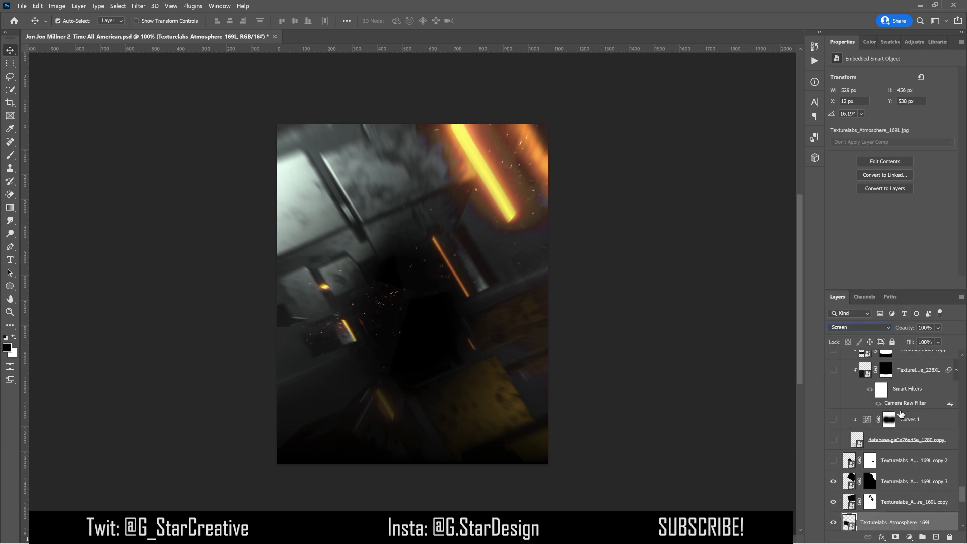
left_click(833, 459)
Step: Show and select the podium layer database-ga0e76ed5e_1280 copy, try moving it upward, and undo the move
left_click(834, 441)
left_click(903, 443)
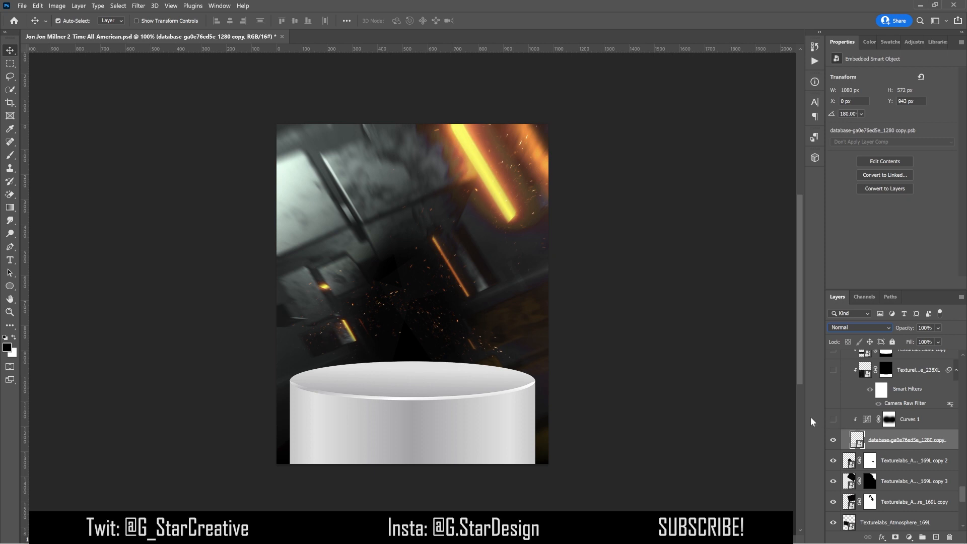
left_click_drag(600, 421, 586, 282)
key("ctrl+z")
Step: Show the Curves 1 adjustment and the Texturelabs_Grunge_238XL texture clipped to the podium
left_click(833, 419)
left_click(909, 421)
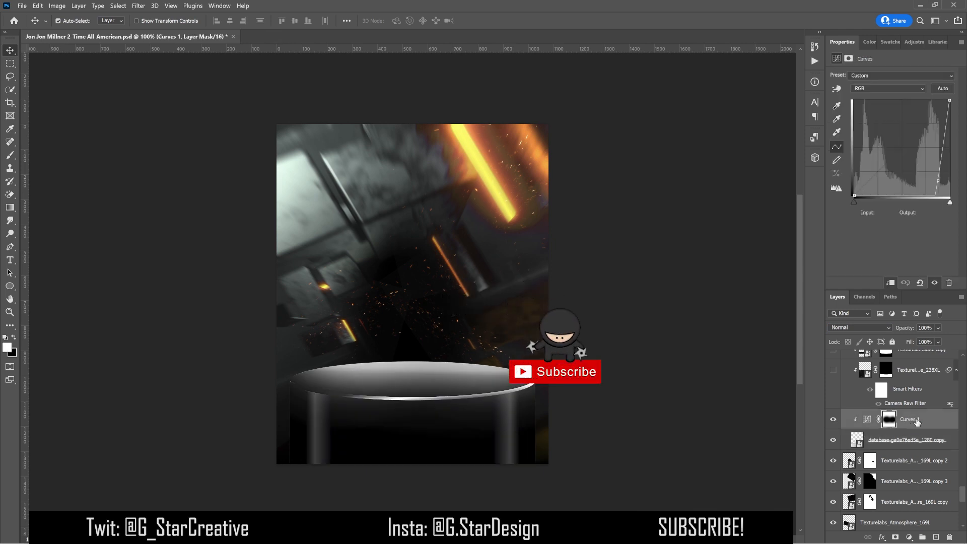
scroll(914, 422, "up", 3)
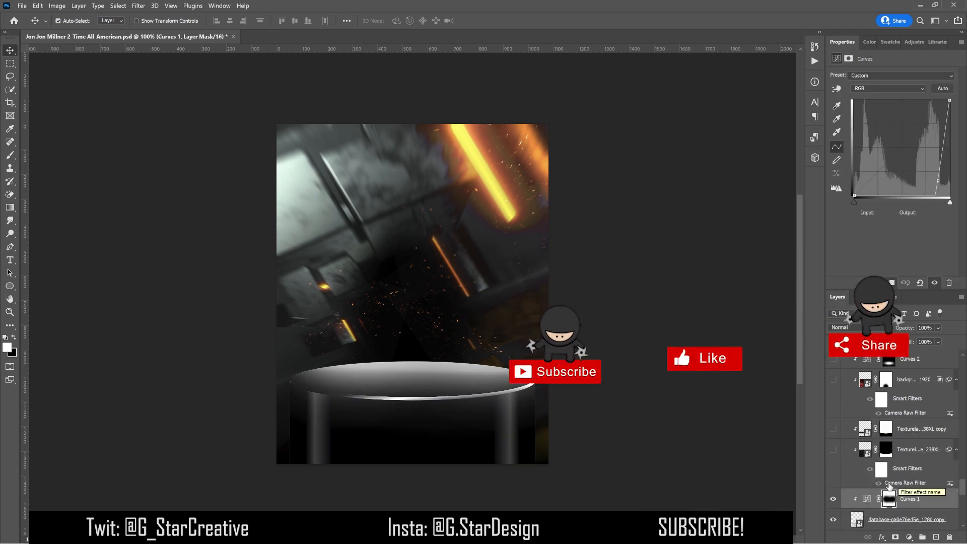
left_click(833, 450)
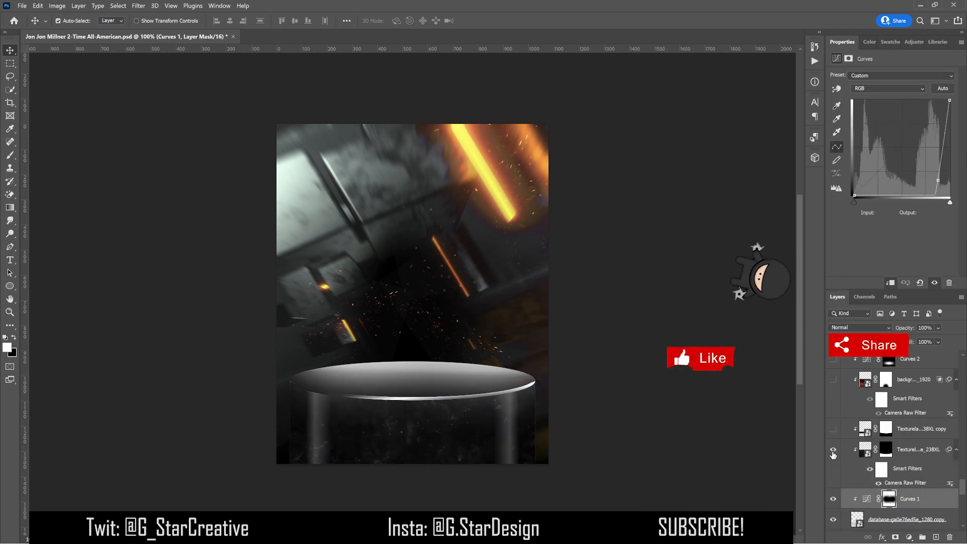
left_click(910, 450)
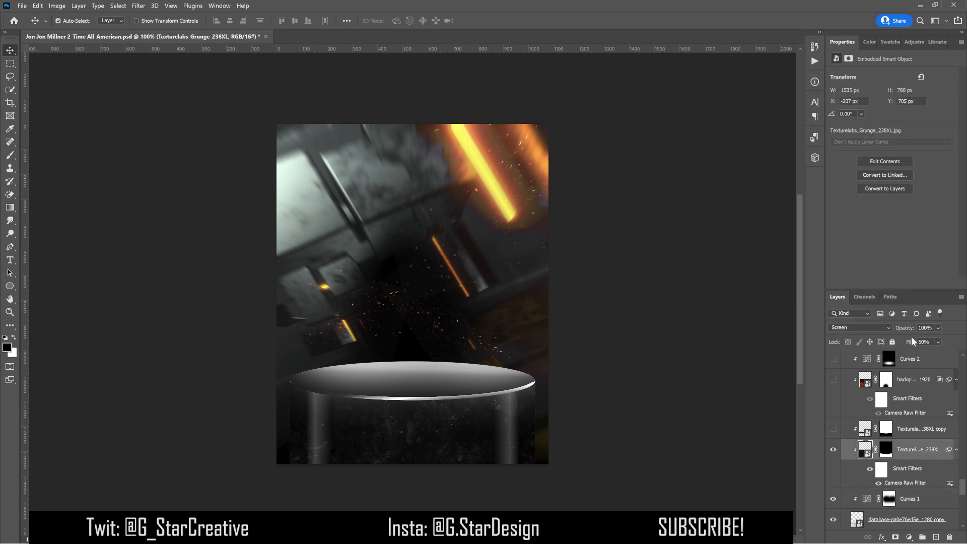
Step: Disable the Texturelabs_Grunge_238XL layer mask and re-enable it to compare the podium texture
right_click(883, 452)
left_click(887, 457)
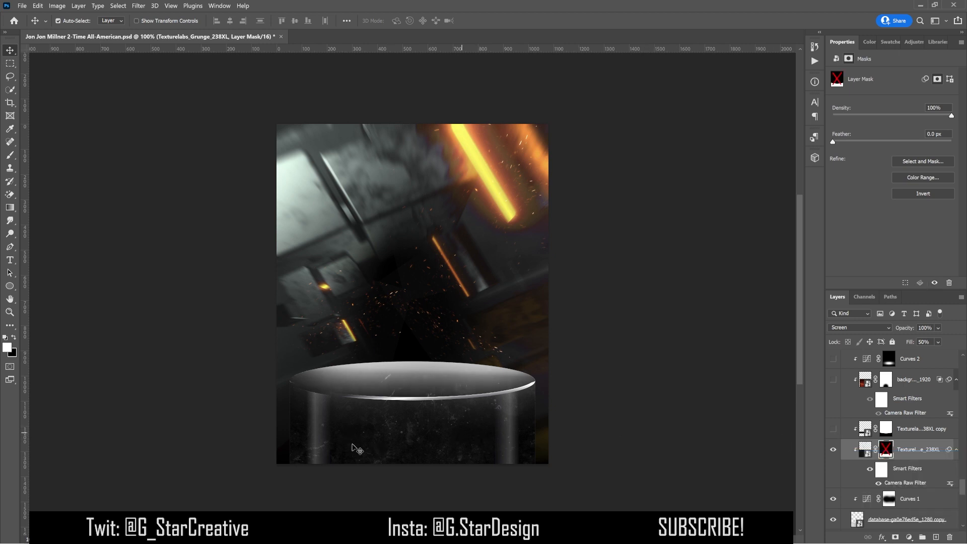
left_click(887, 452, "shift")
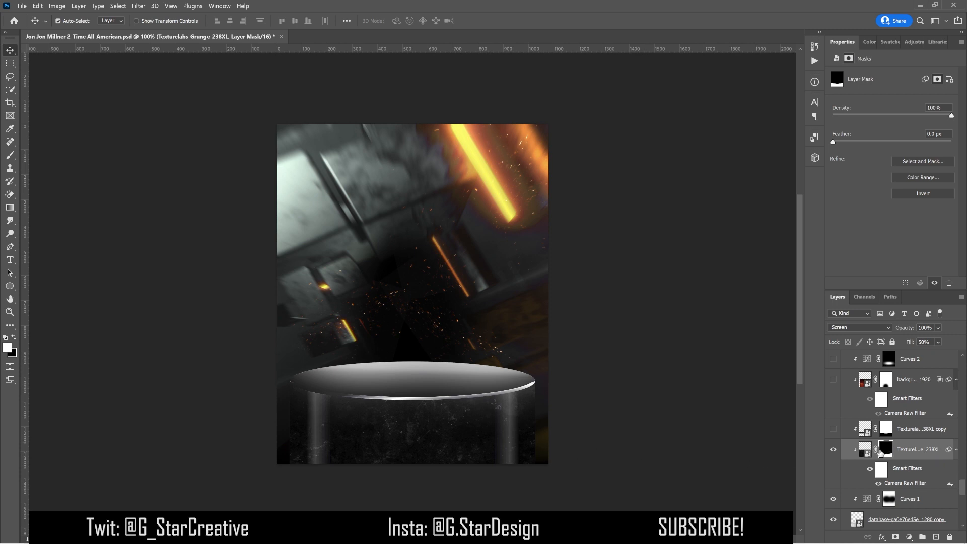
Step: Disable the Texturelabs_Grunge_238XL layer mask, release the layer's clipping to view the full texture, and undo the release
right_click(885, 449)
left_click(902, 456)
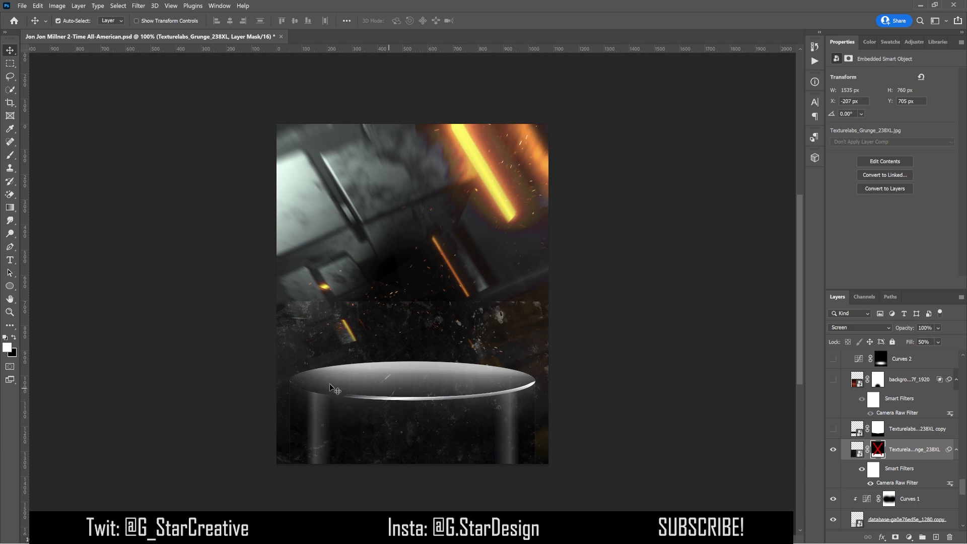
key("ctrl+z")
Step: Show and select the Texturelabs_Grunge_238XL copy layer covering the podium top
left_click(833, 429)
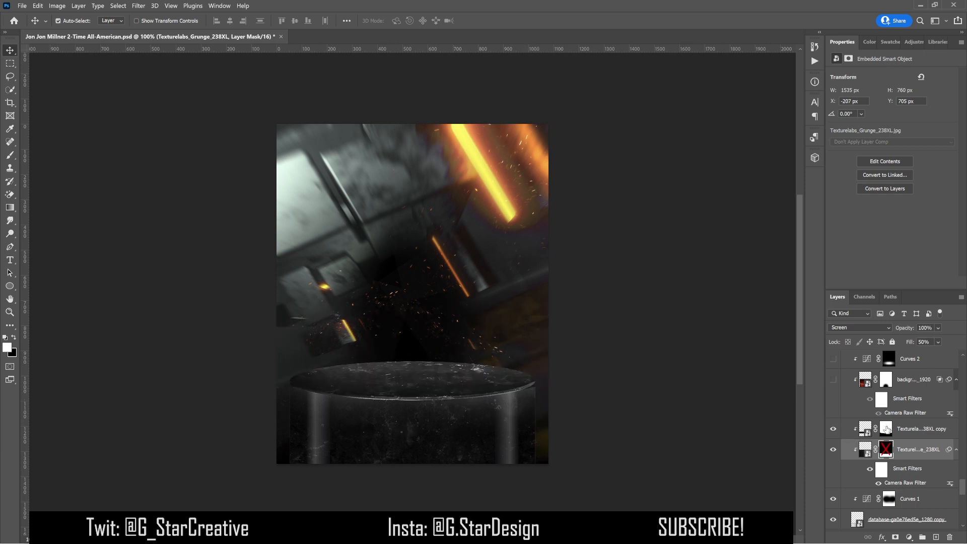
left_click(903, 431)
left_click_drag(889, 432, 514, 411)
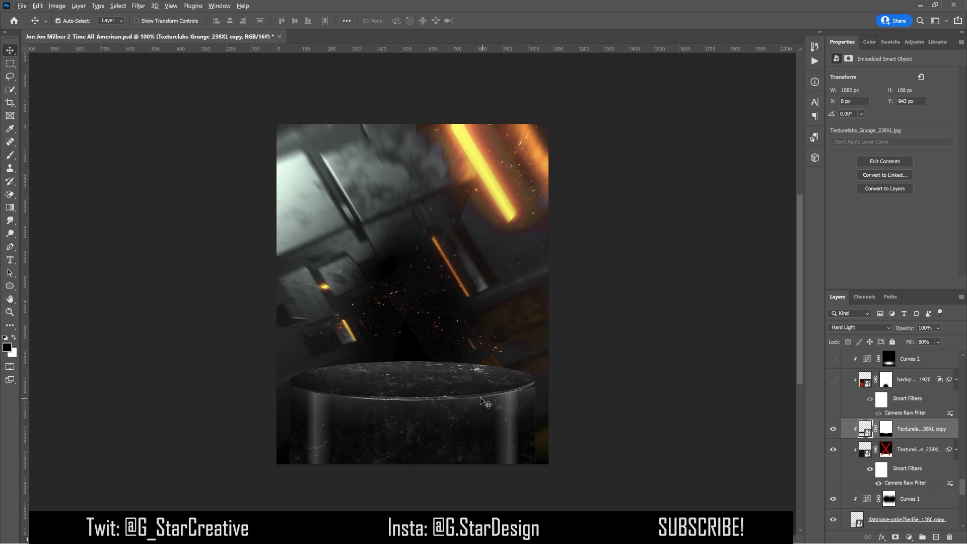
Step: Disable the Texturelabs_Grunge_238XL copy layer mask with clipping released and open the unclipped texture in Free Transform
right_click(878, 430)
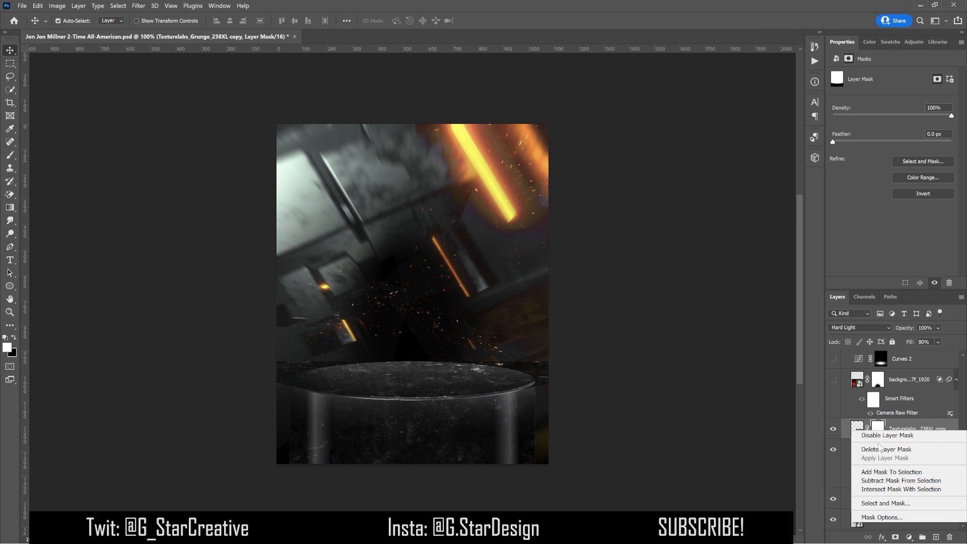
left_click(887, 435)
key("ctrl+t")
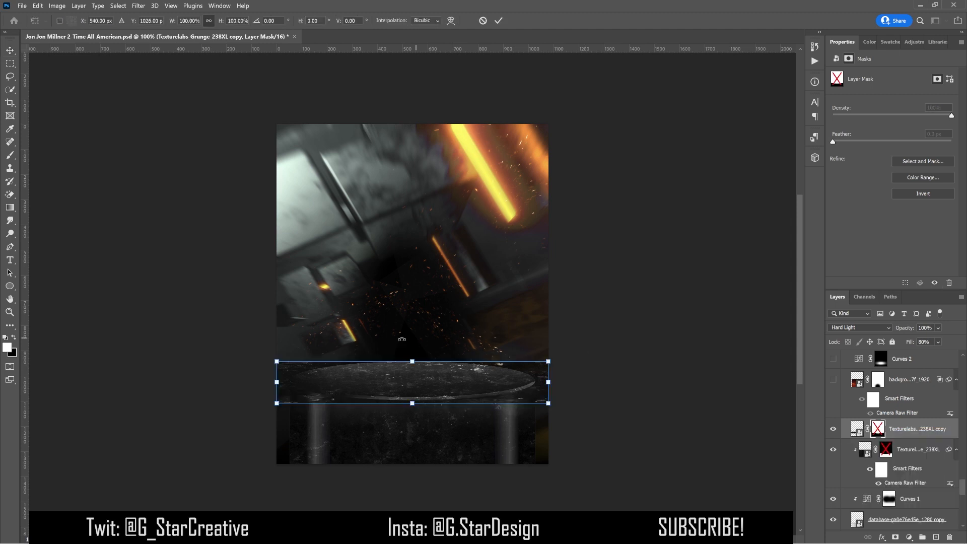
left_click_drag(411, 358, 436, 355)
key("Return")
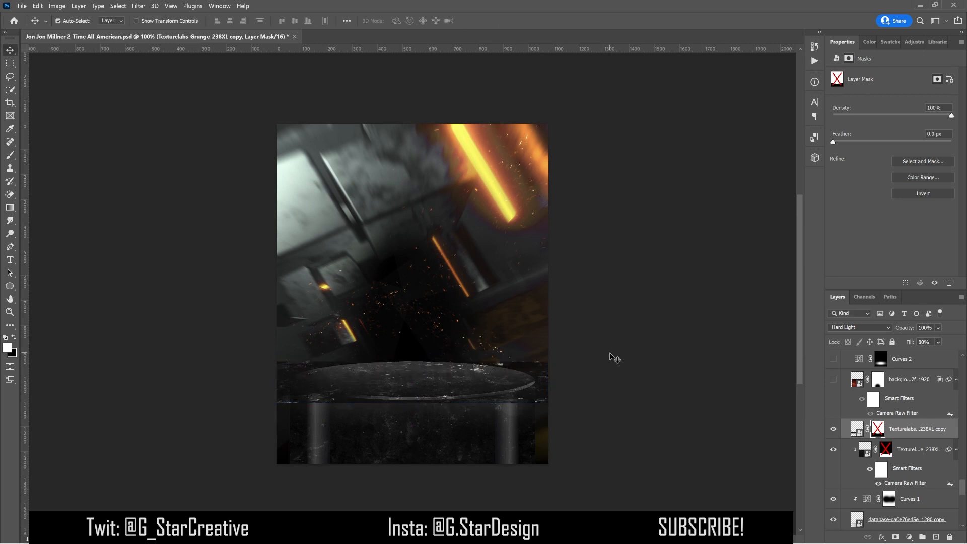
Step: Show and select the background-g2a416b07f_1920 layer and set its blend mode to Normal
scroll(872, 388, "up", 2)
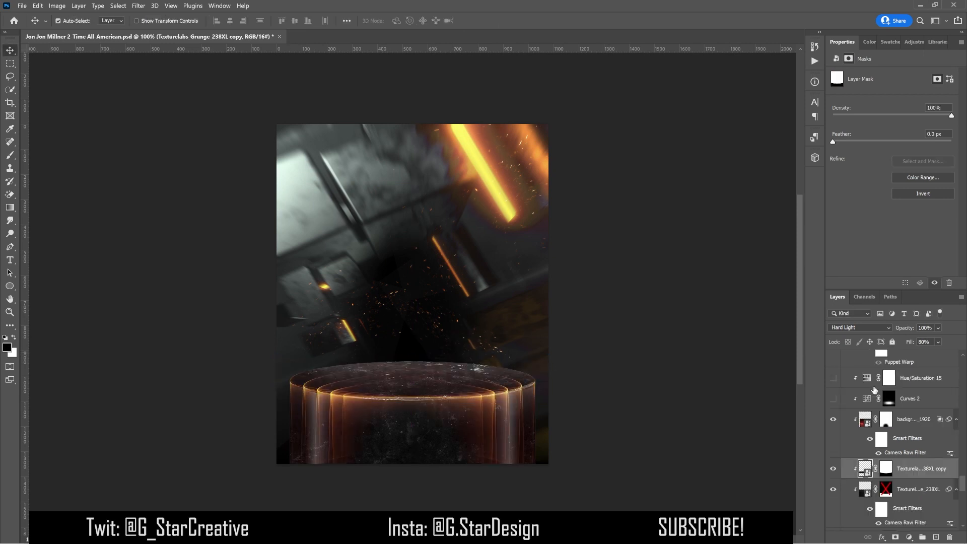
left_click(887, 422)
left_click(866, 328)
left_click(858, 301)
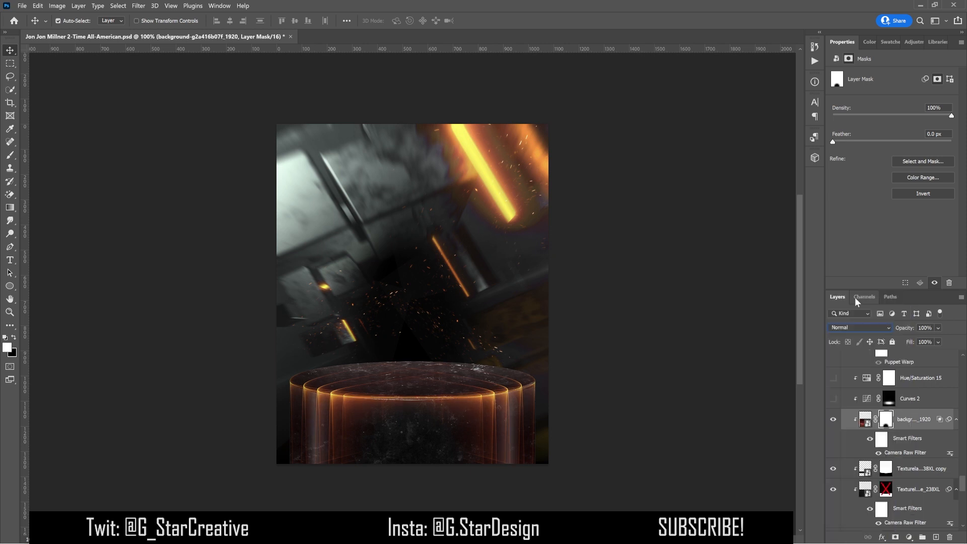
Step: Disable the background-g2a416b07f_1920 layer mask, view the layer unclipped, and undo the clipping release
right_click(887, 421)
left_click(895, 427)
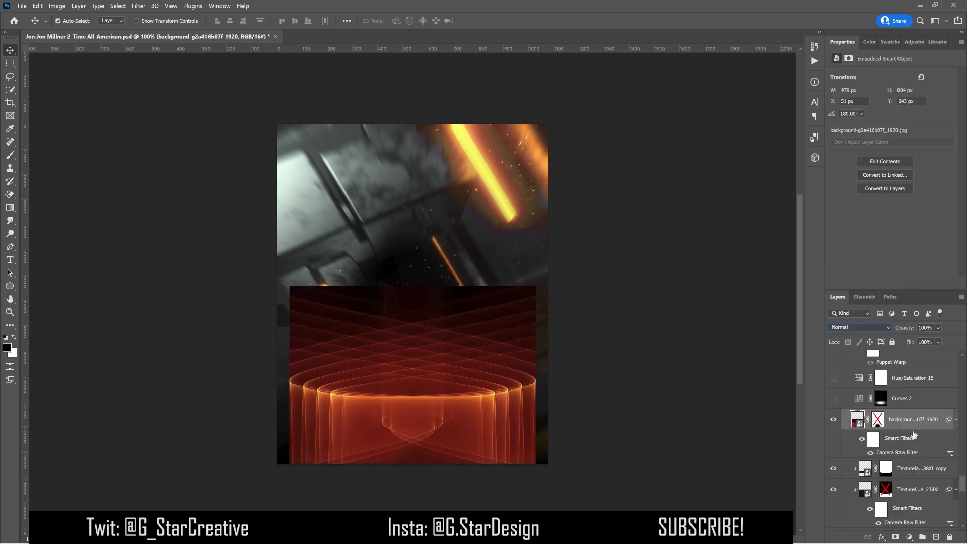
key("ctrl+z")
key("ctrl+z")
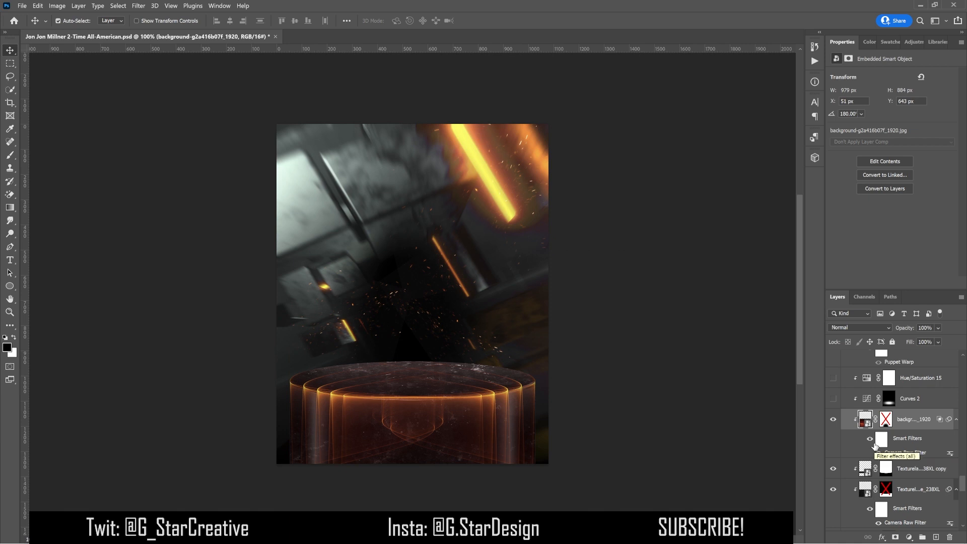
Step: Try moving the Blend If split for This Layer to 156 on background-g2a416b07f_1920, cancel, and re-enable its layer mask
double_click(940, 420)
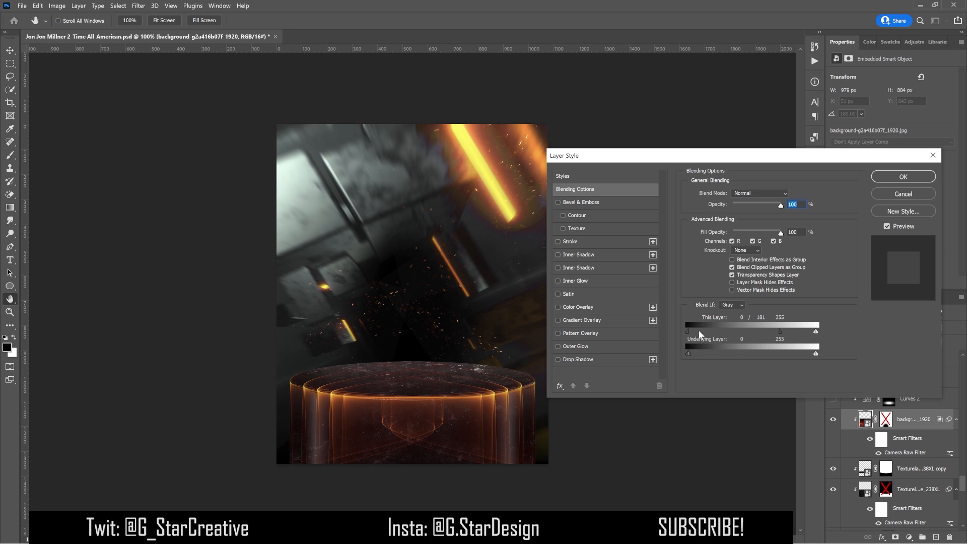
left_click_drag(781, 330, 753, 336)
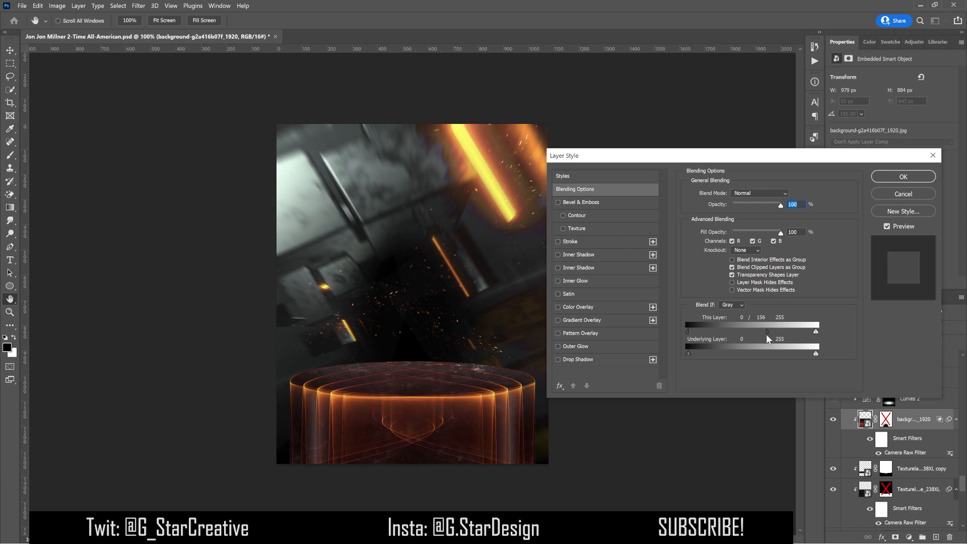
mouse_move(768, 335)
left_mouse_down()
mouse_move(713, 333)
mouse_move(784, 326)
mouse_move(758, 333)
mouse_move(769, 333)
left_mouse_up()
left_click(912, 193)
left_click(886, 420, "shift")
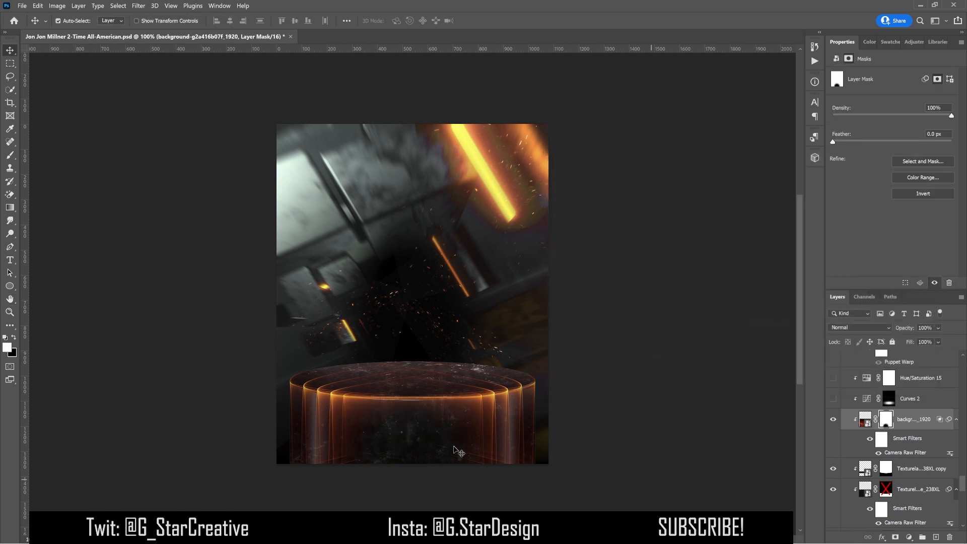
Step: Show and select the Curves 2 adjustment that brightens the front of the podium
left_click(834, 399)
left_click(915, 401)
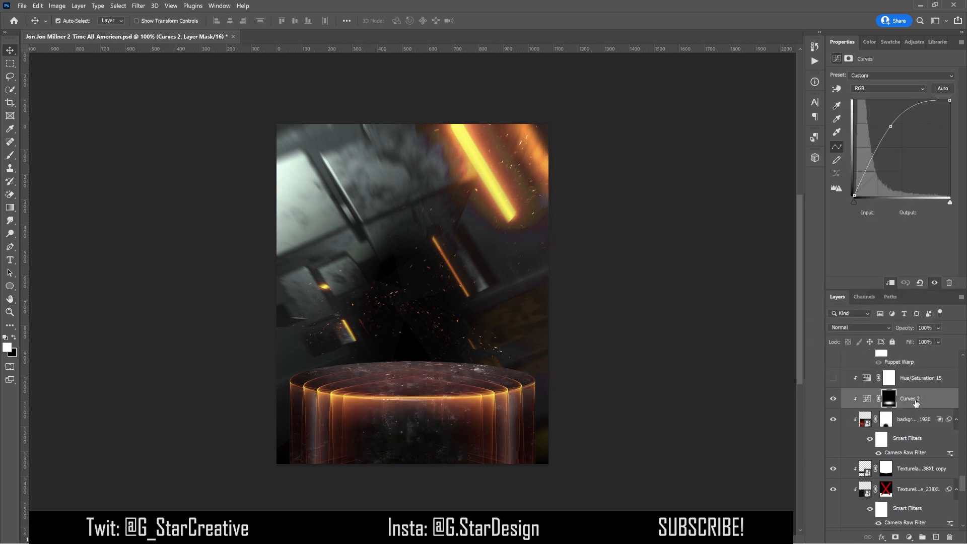
scroll(907, 401, "up", 2)
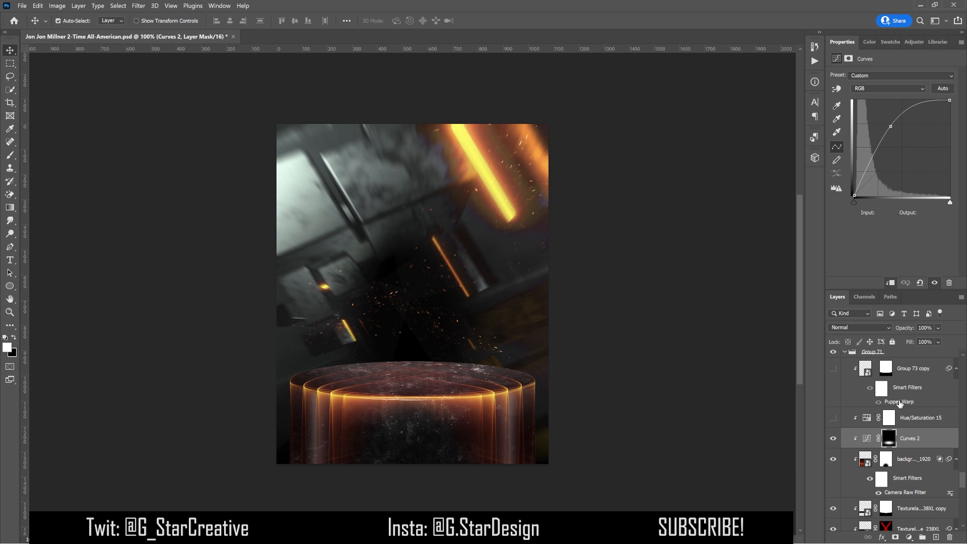
Step: Disable and re-enable the Curves 2 layer mask, and show and select the Hue/Saturation 15 adjustment with hue +16
left_click(889, 442, "shift")
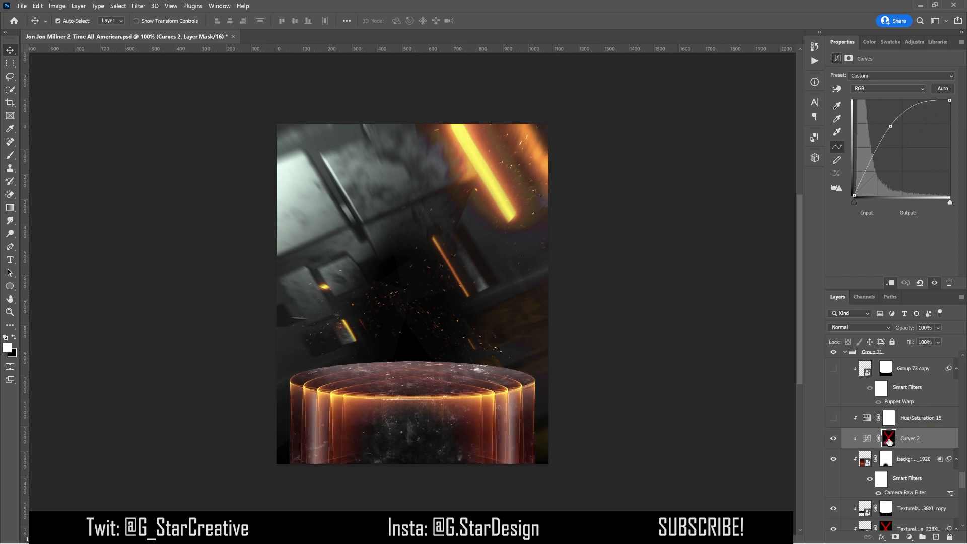
left_click(889, 441, "shift")
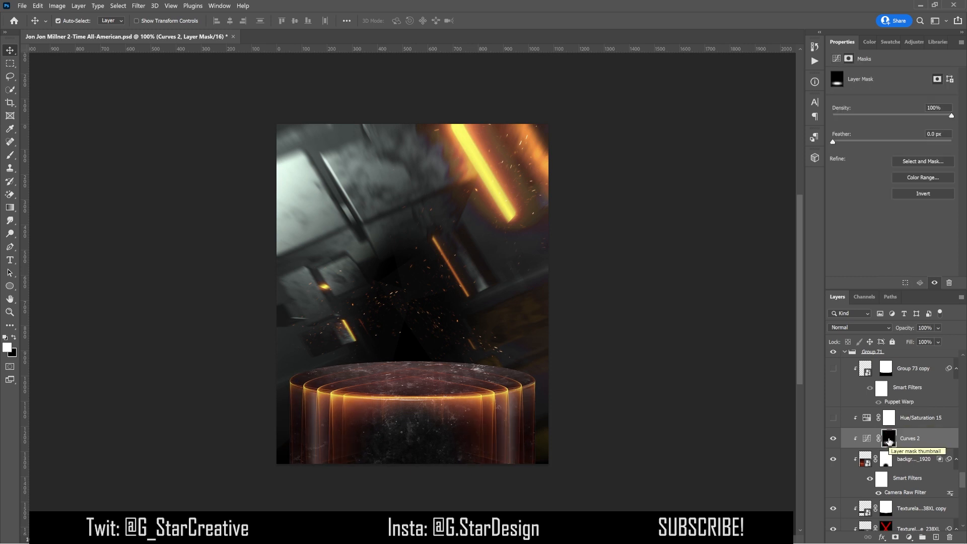
left_click(833, 418)
left_click(893, 423)
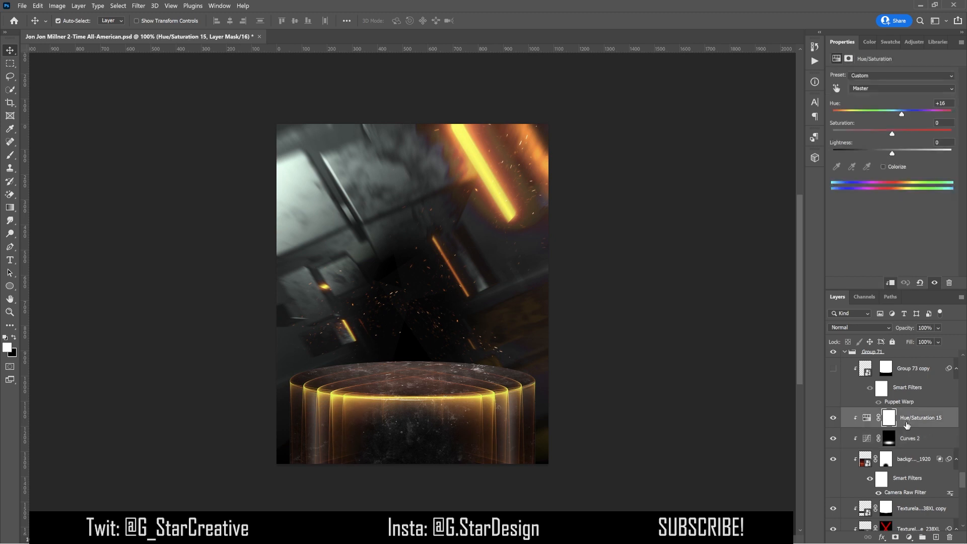
Step: Show the Group 73 copy layer on the podium, and show and select the Curves 3 adjustment above Group 71
scroll(907, 424, "up", 3)
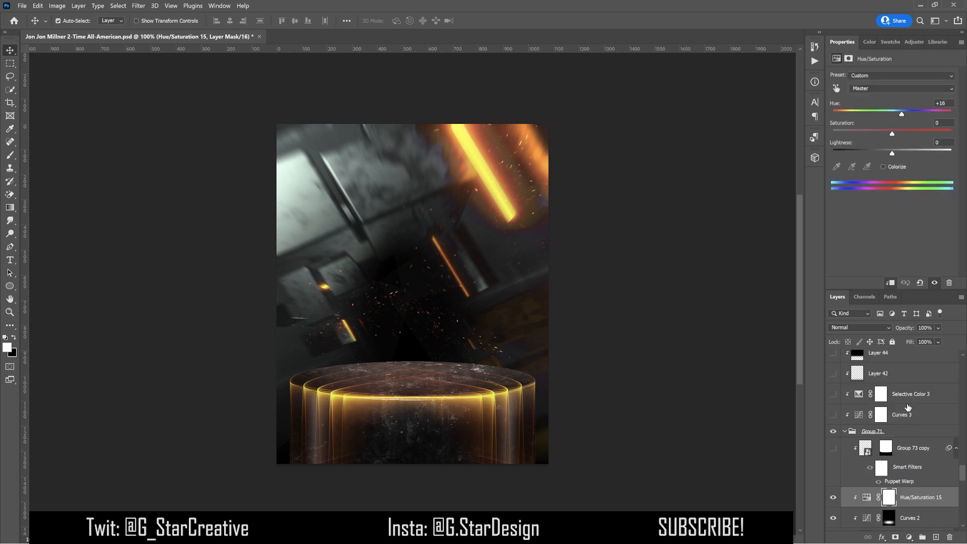
scroll(908, 407, "down", 3)
left_click(835, 371)
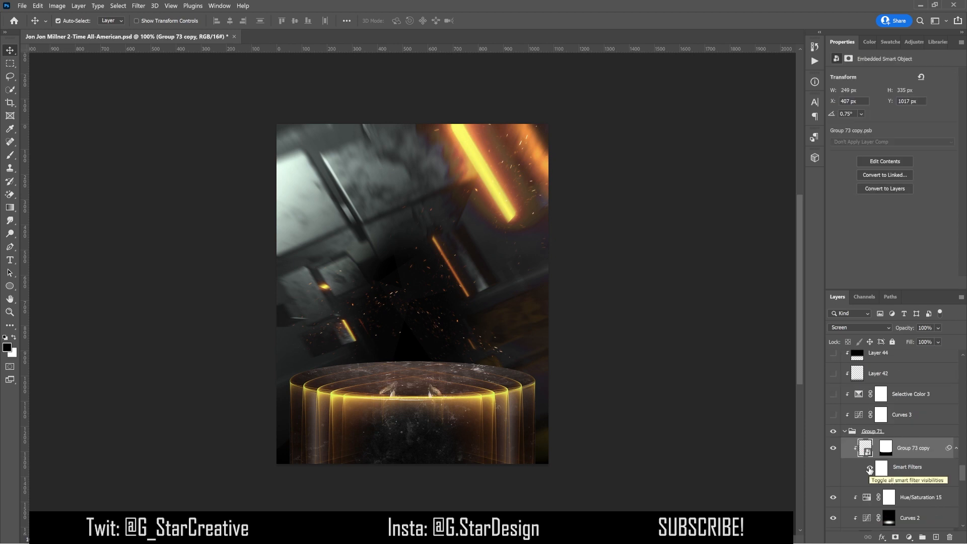
left_click(834, 415)
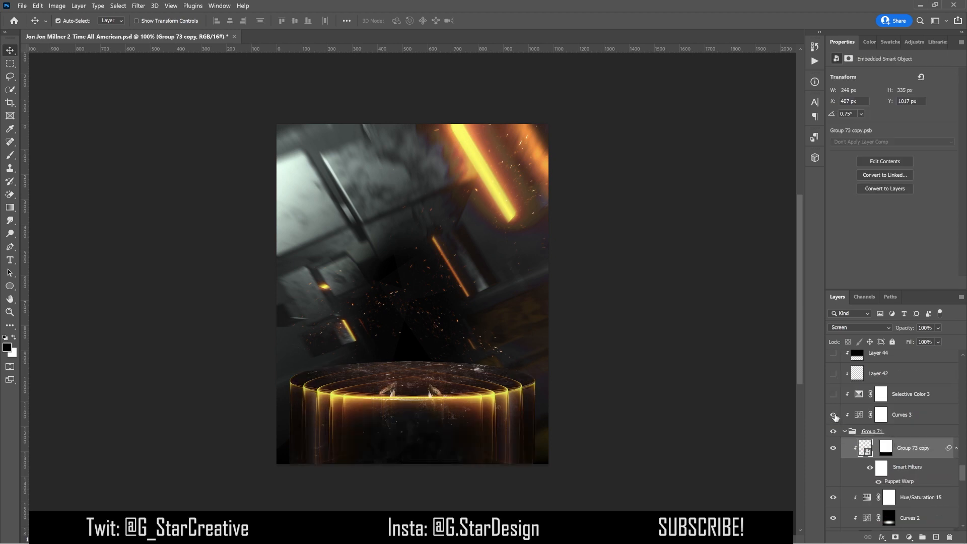
left_click(912, 416)
scroll(911, 417, "up", 3)
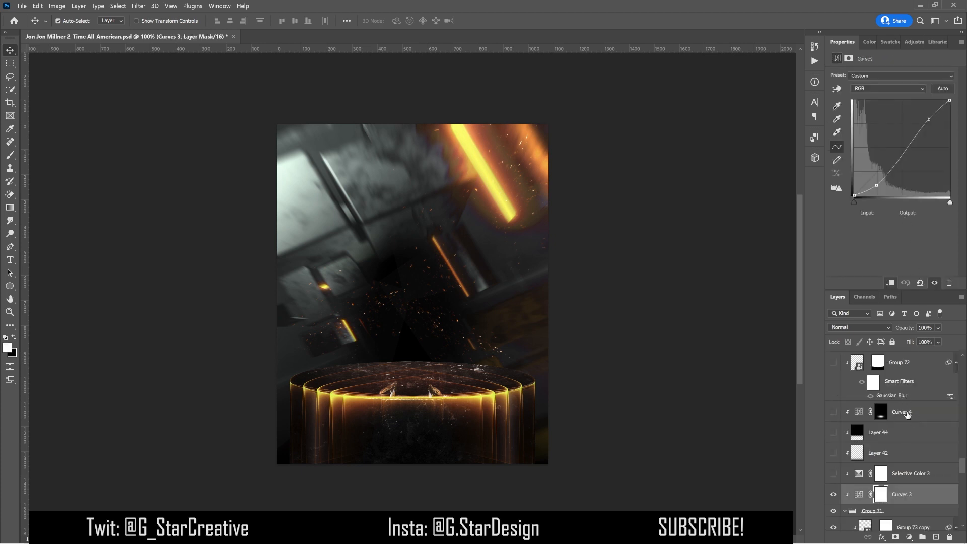
scroll(907, 416, "down", 3)
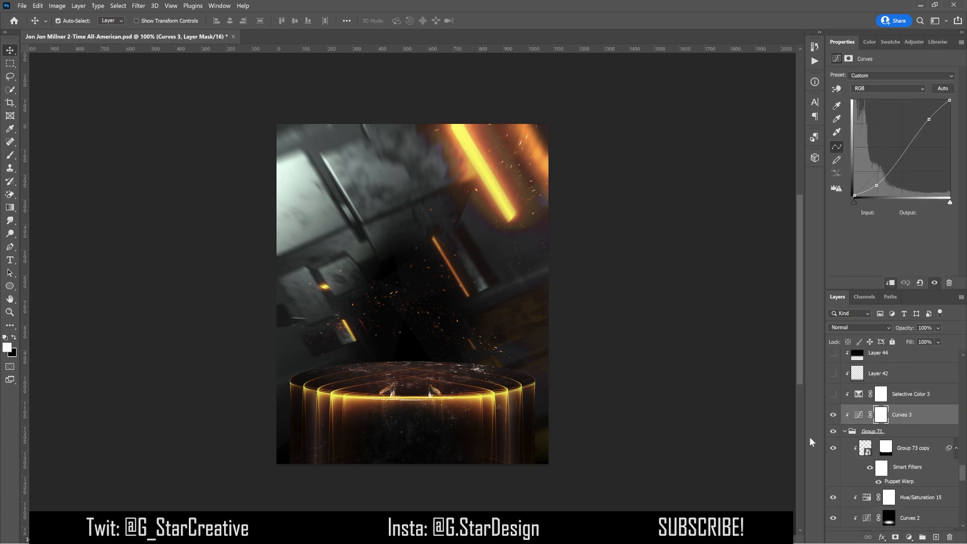
Step: Show the Selective Color 3 adjustment and the Linear Burn shading on Layer 42, selecting each one
left_click(834, 394)
left_click(905, 395)
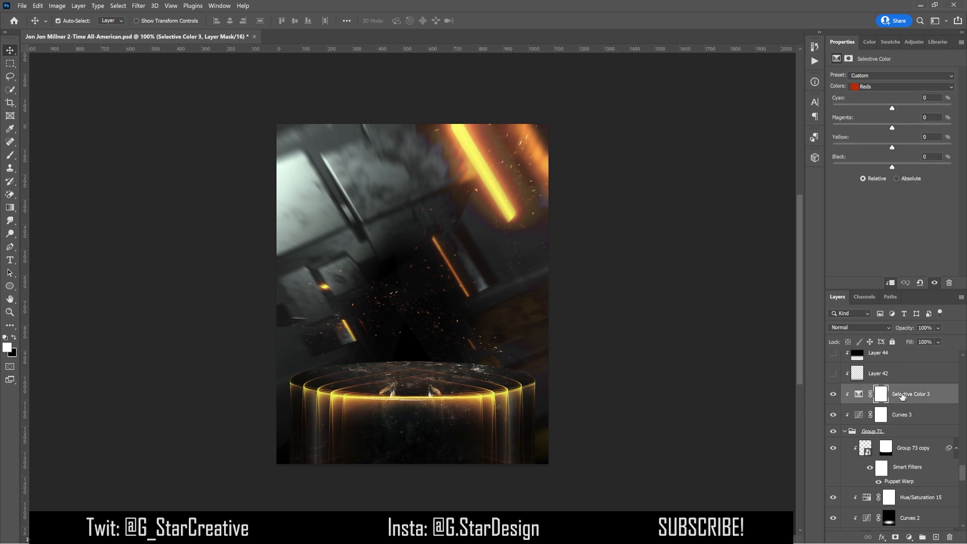
scroll(902, 396, "up", 3)
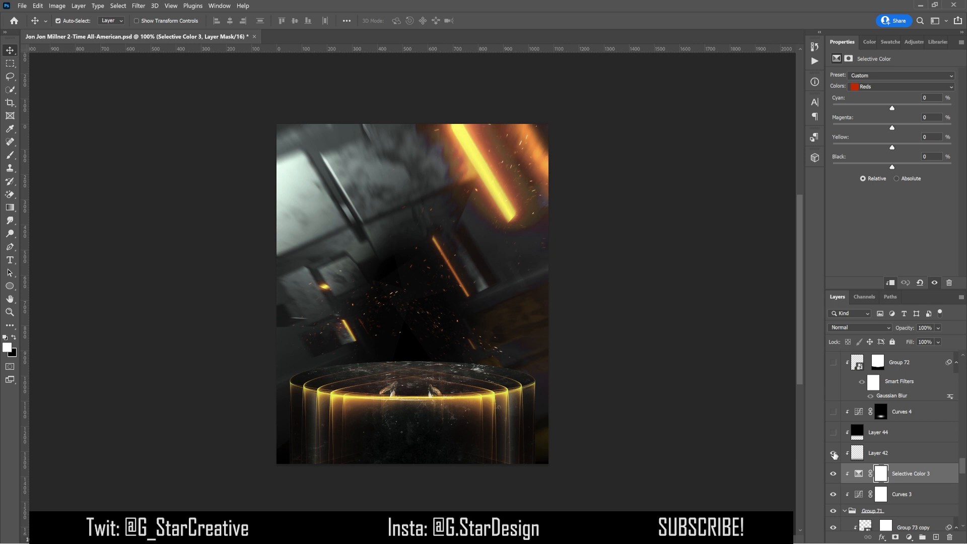
left_click(834, 454)
left_click(871, 451)
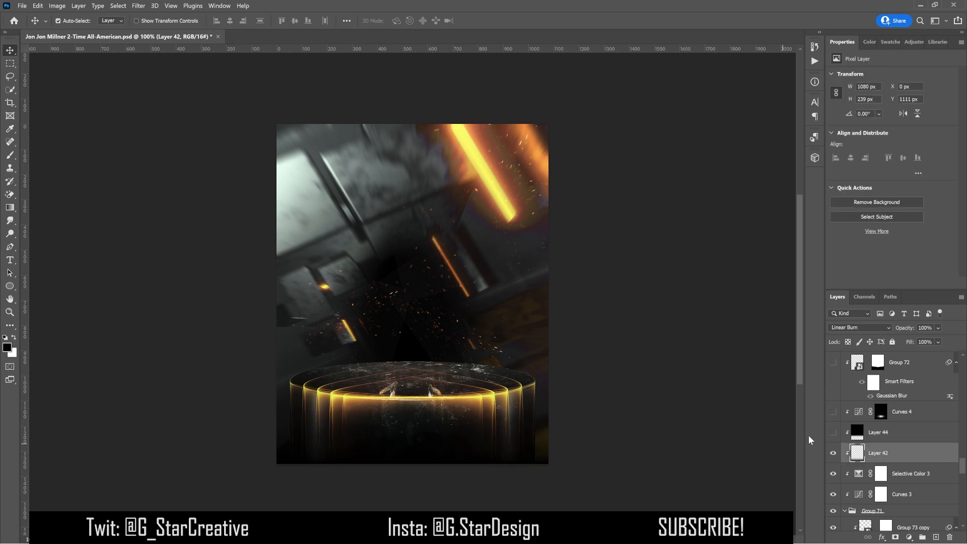
Step: Show and select Layer 44, which darkens the podium top, and the Curves 4 adjustment above it
left_click(834, 433)
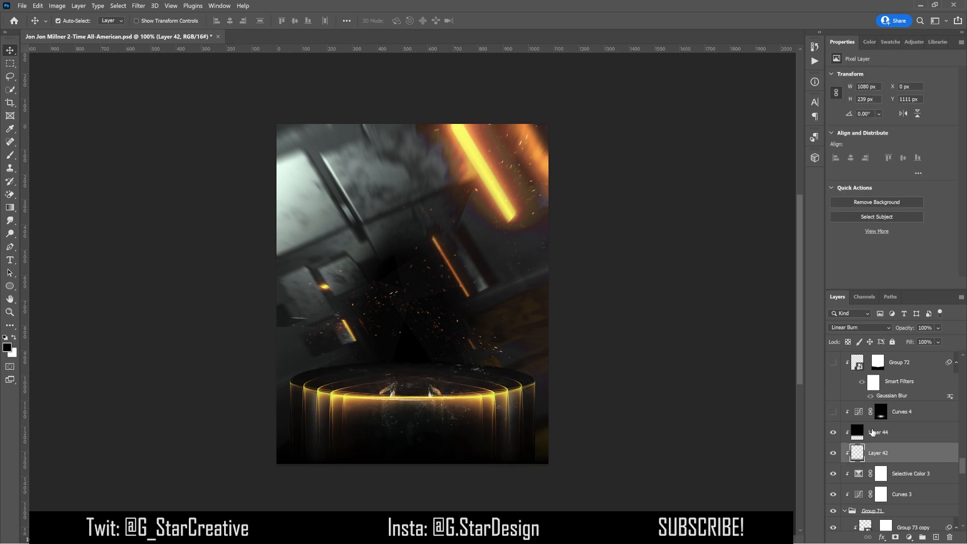
left_click(878, 433)
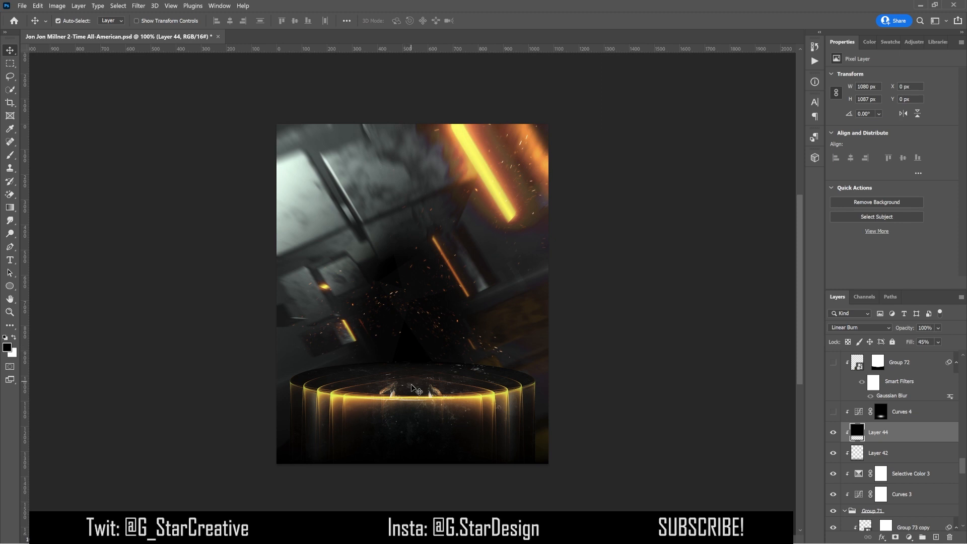
left_click(834, 411)
left_click(903, 415)
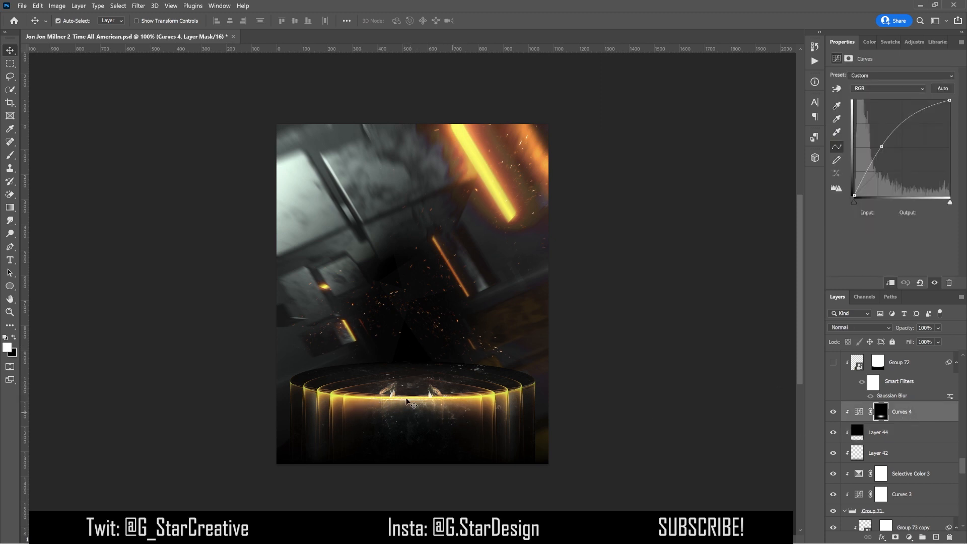
Step: Show and select the Group 72 reflection layer and the 119_0X4A1794 copy 2 drop shadow layer
scroll(912, 432, "up", 3)
left_click(893, 447)
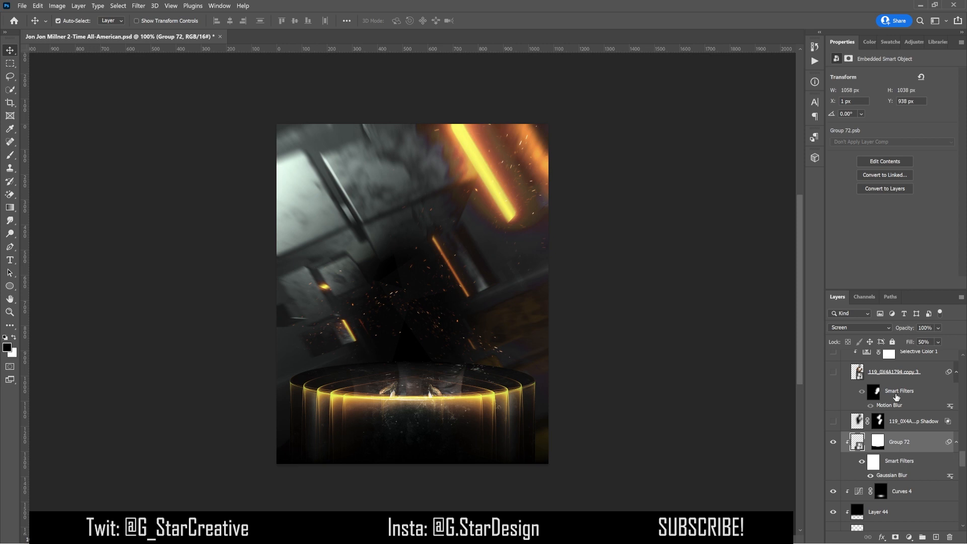
left_click(833, 422)
left_click(909, 422)
scroll(911, 427, "up", 3)
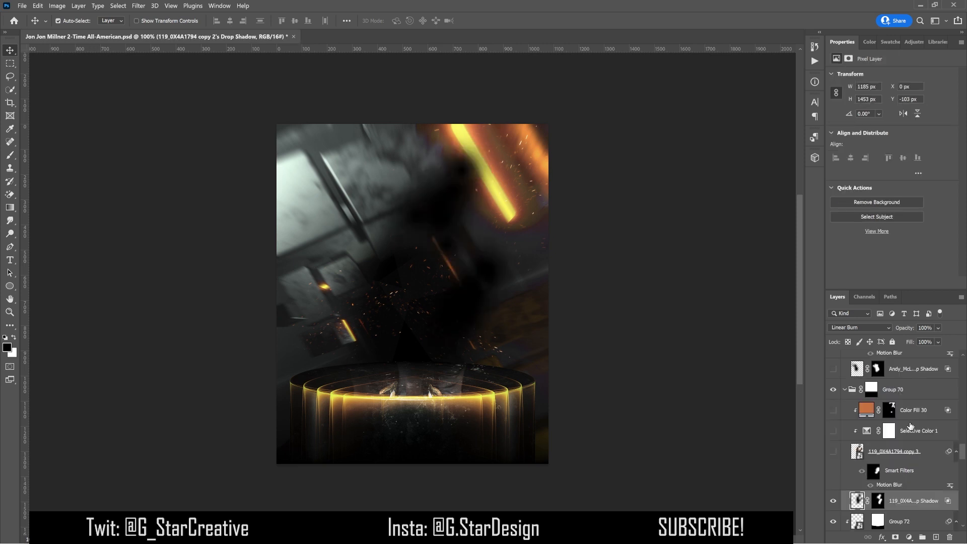
Step: Show the 119_0X4A1794 copy 3 wrestler layer and compare it with its drop shadow hidden and restored
left_click(833, 452)
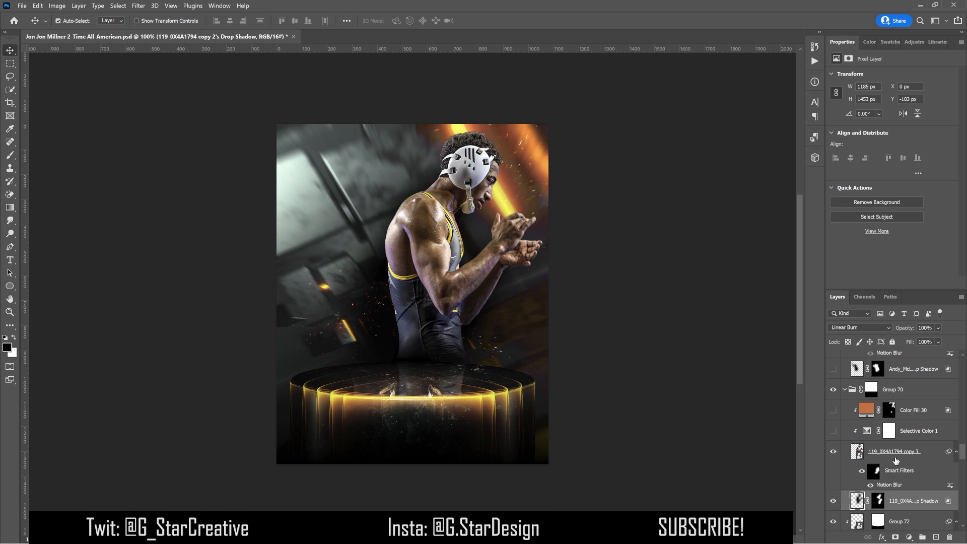
scroll(895, 460, "down", 3)
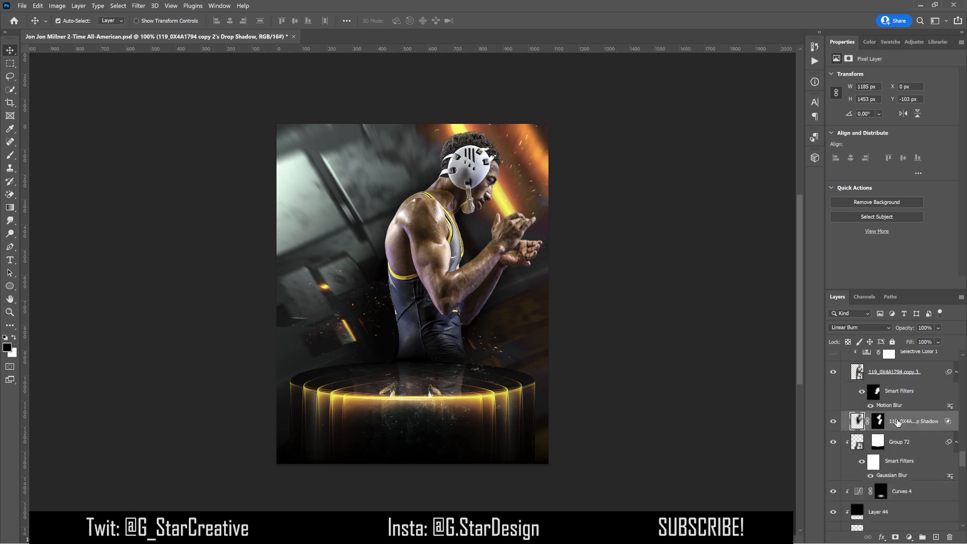
left_click(834, 422)
left_click(834, 423)
Step: Show and select the Selective Color 1 adjustment in Group 70, comparing the wrestler's skin tone with and without it
scroll(855, 403, "up", 3)
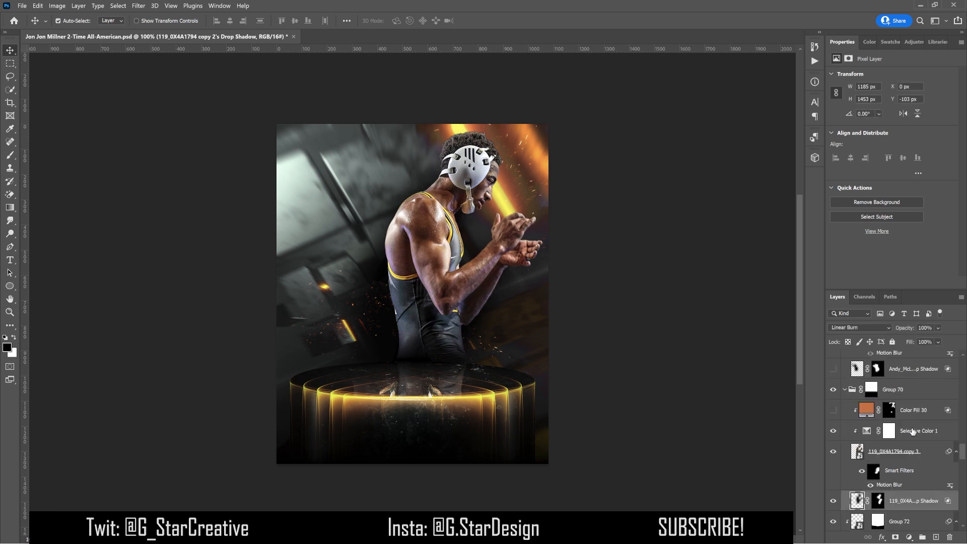
left_click(861, 432)
left_click(834, 432)
left_click(834, 431)
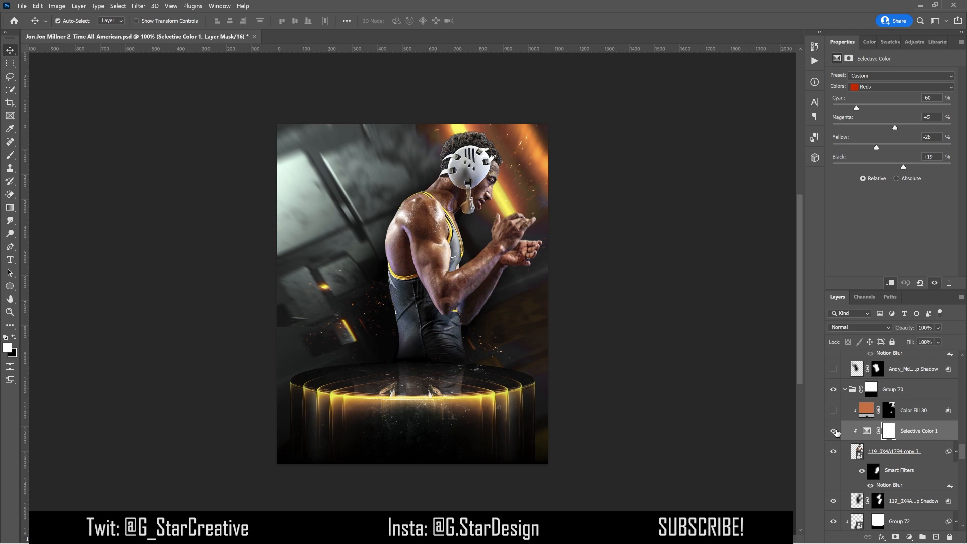
left_click(834, 431)
left_click(835, 431)
left_click(834, 431)
left_click(834, 432)
Step: Show and select the orange Color Fill 30 layer in Linear Dodge (Add) mode, checking the wrestler with and without it
left_click(834, 410)
left_click(922, 410)
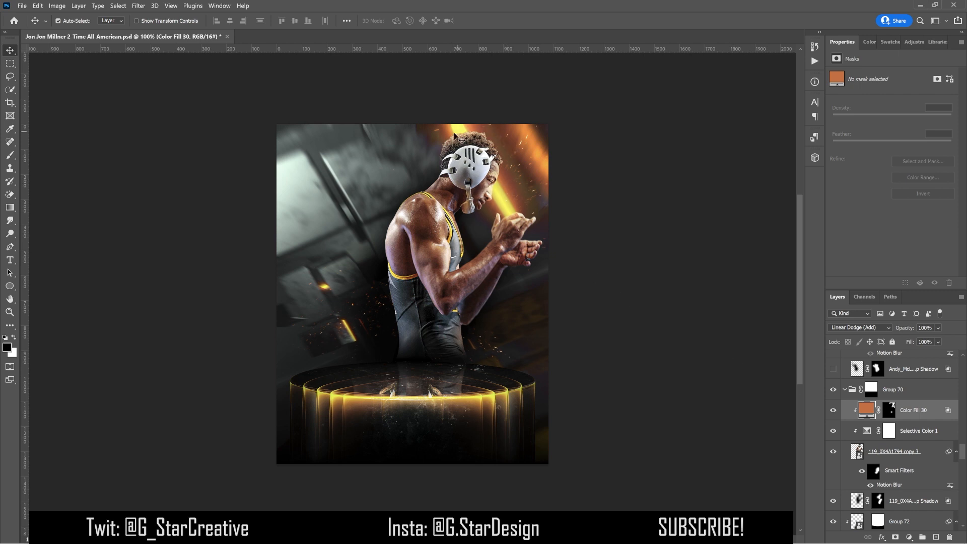
left_click(834, 413)
left_click(832, 411)
Step: Show the second wrestler's drop shadow layer and his cutout with the man behind him in Group 69
scroll(833, 411, "up", 2)
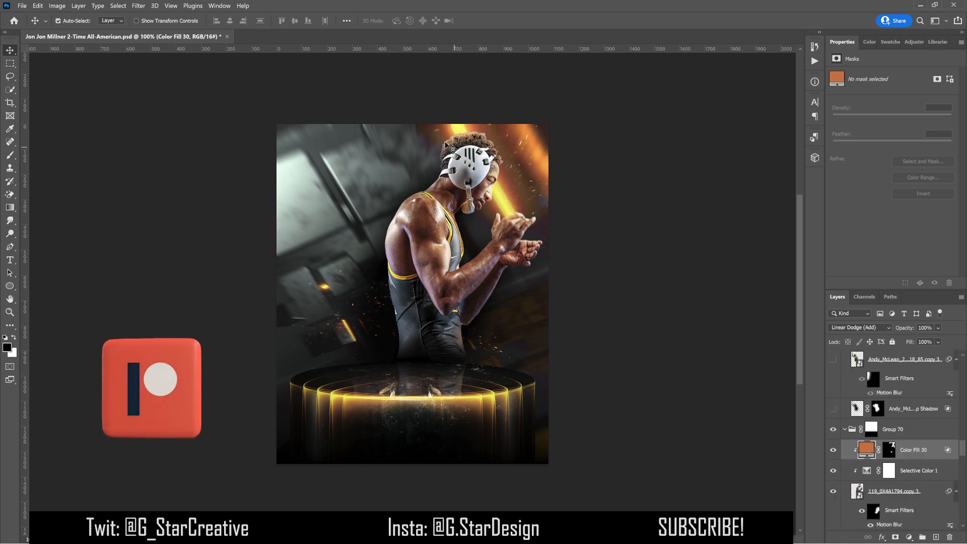
left_click(834, 409)
left_click(895, 412)
scroll(896, 412, "up", 3)
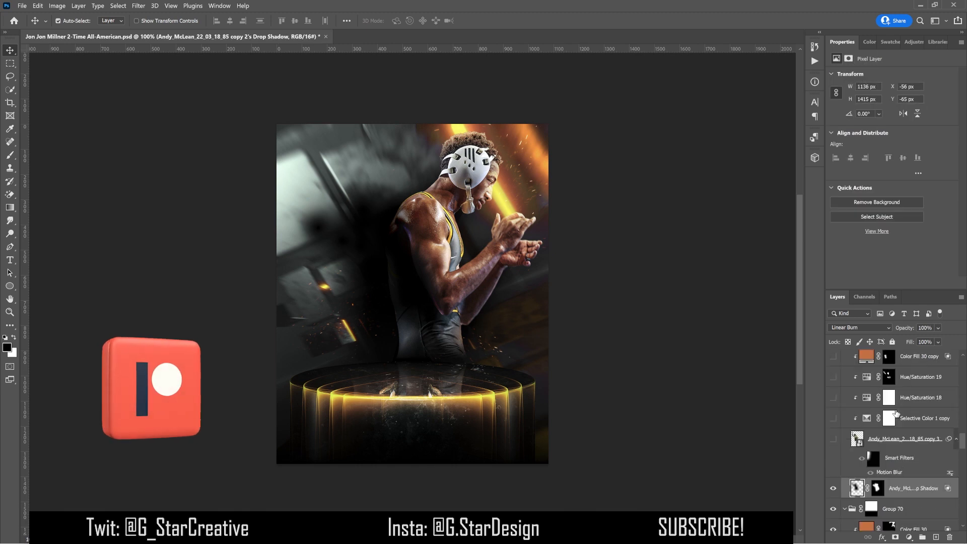
left_click(834, 439)
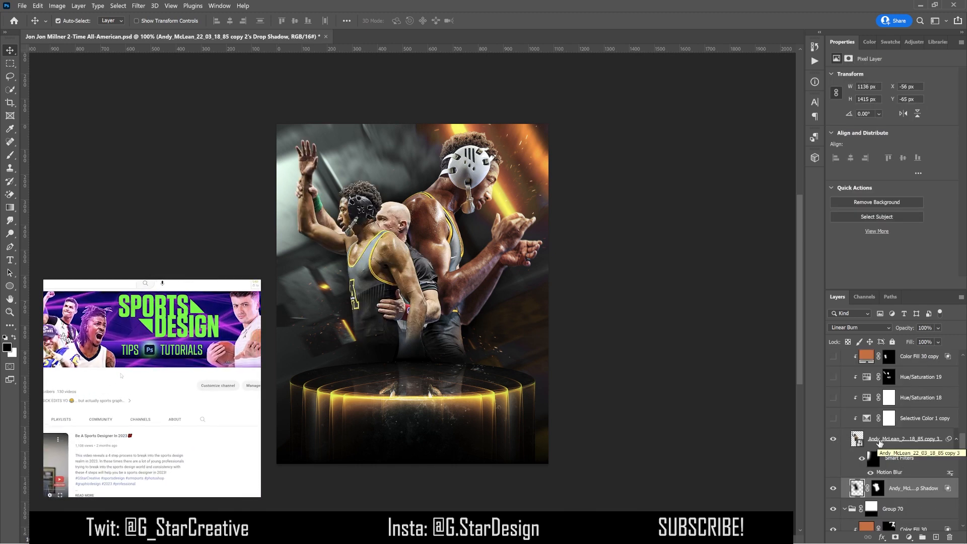
Step: Examine the masked Motion Blur smart filters on both wrestler cutout layers
scroll(869, 439, "down", 5)
left_click(862, 434)
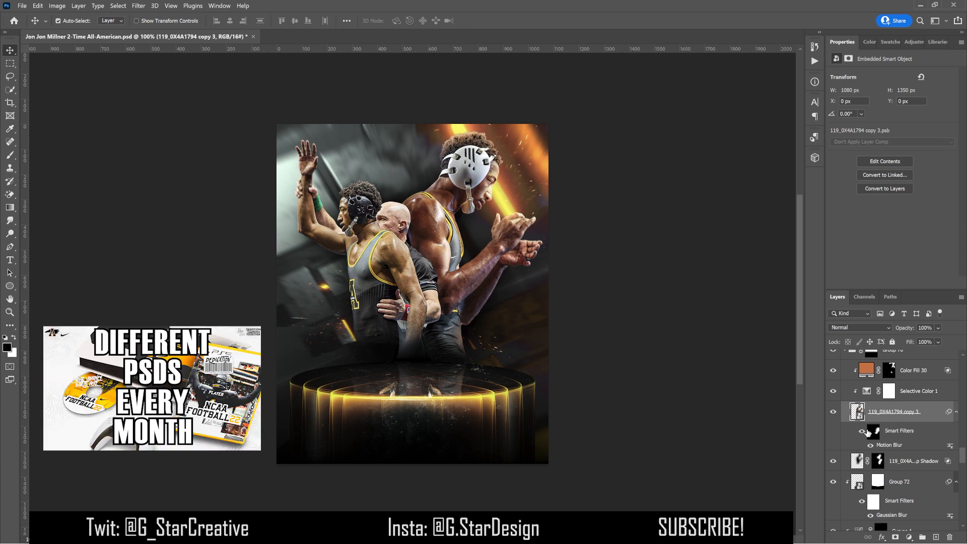
scroll(869, 433, "up", 3)
scroll(860, 418, "up", 2)
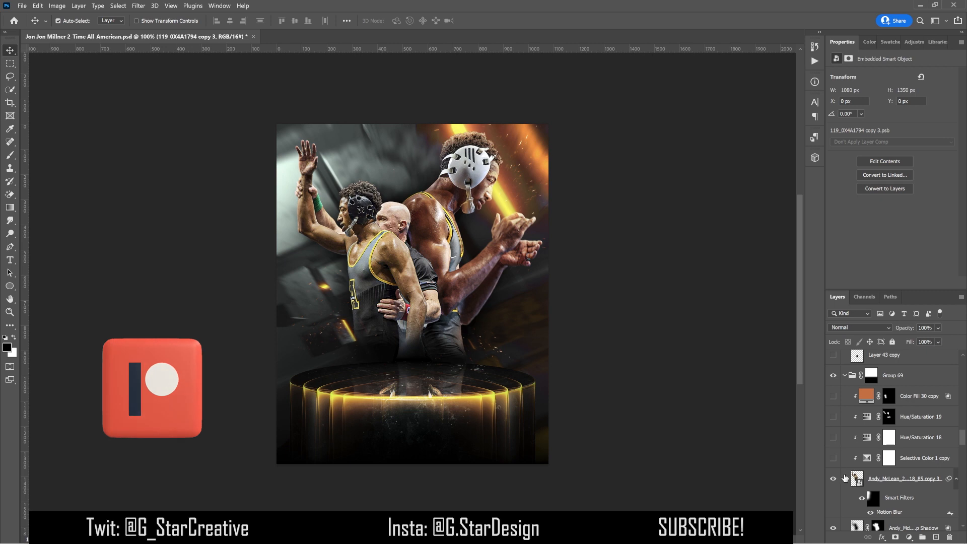
scroll(856, 454, "down", 2)
left_click(861, 420)
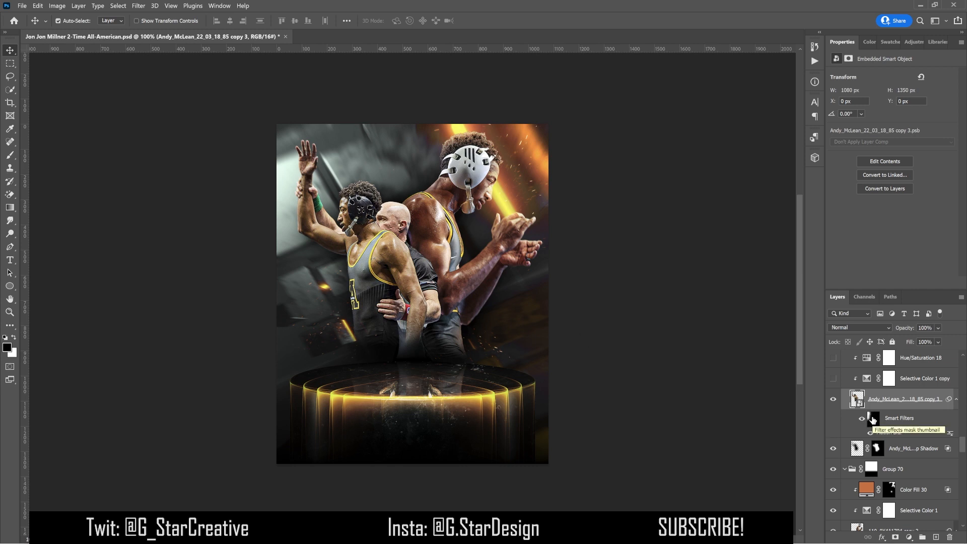
Step: Show the Selective Color 1 copy and Hue/Saturation 18 adjustments on the second wrestler, comparing the image before and after
scroll(873, 420, "up", 3)
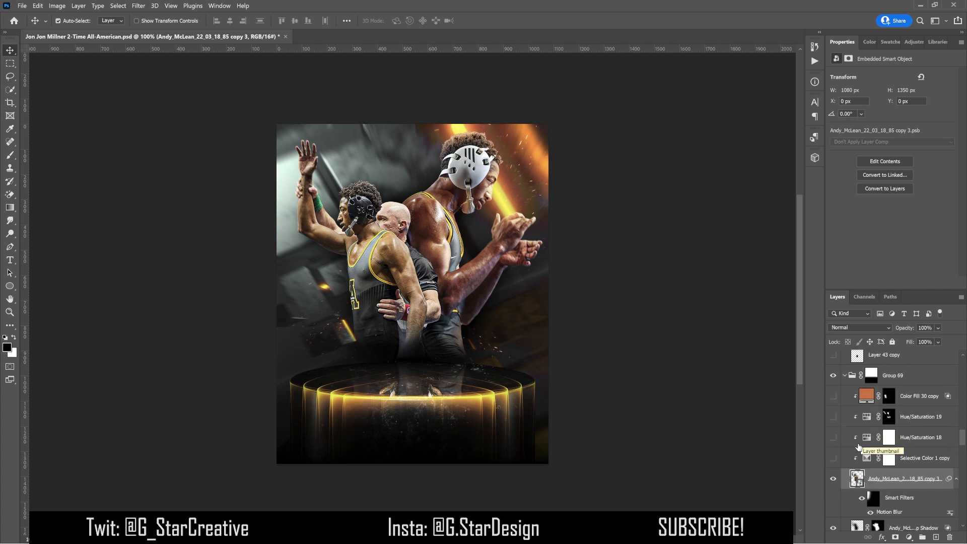
left_click(834, 458)
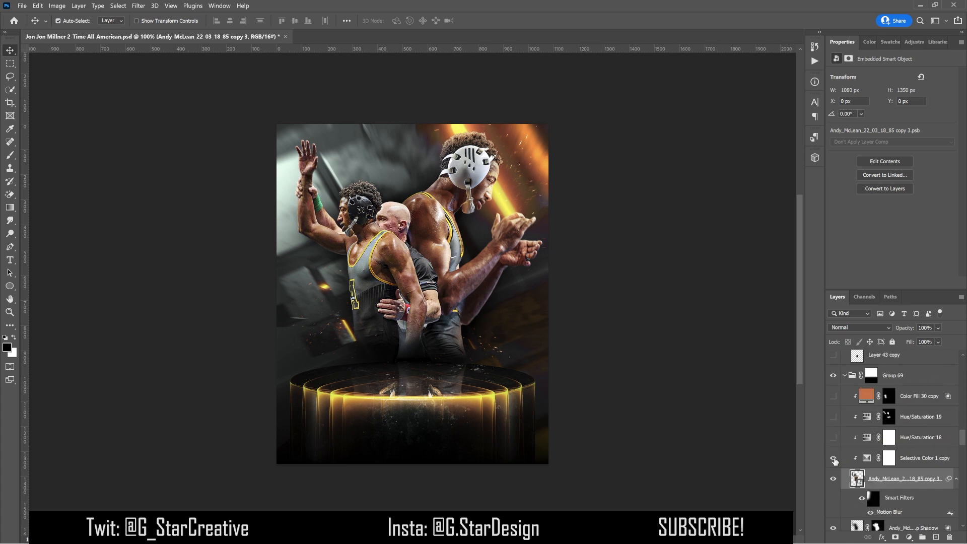
left_click(833, 458)
left_click(834, 458)
left_click(833, 438)
left_click(834, 439)
Step: Show and select the Hue/Saturation 19 adjustment, compare its effect, and show and select the Color Fill 30 copy layer
left_click(833, 417)
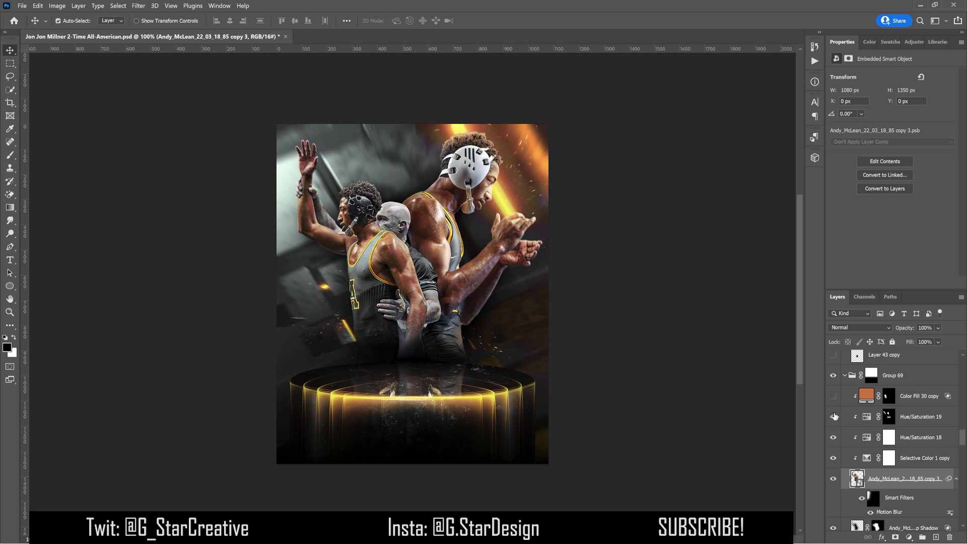
left_click(847, 419)
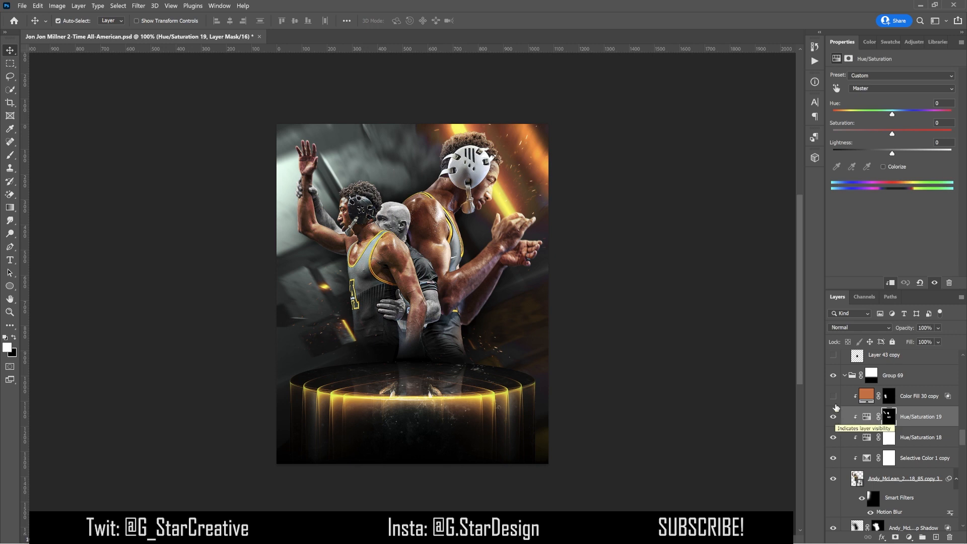
left_click(834, 417)
left_click(834, 416)
left_click(833, 396)
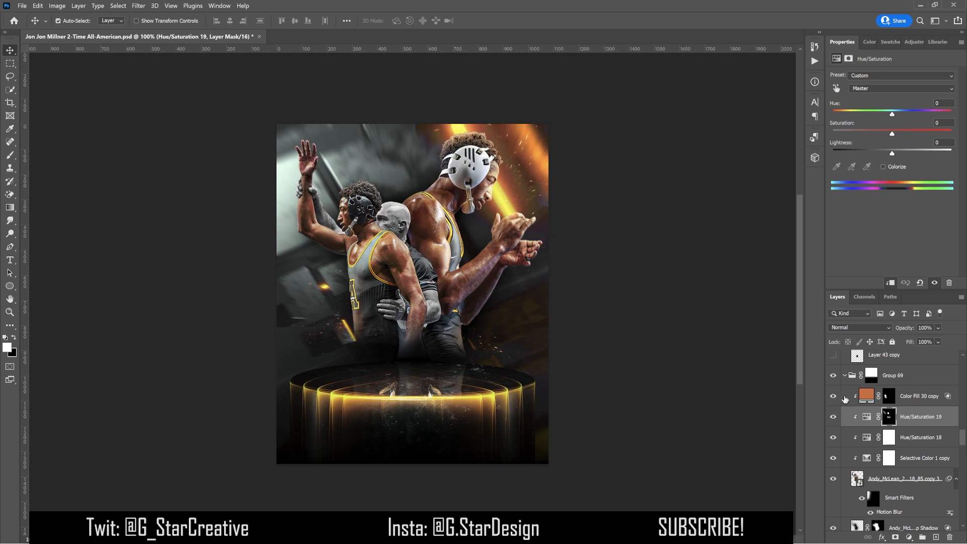
left_click(848, 399)
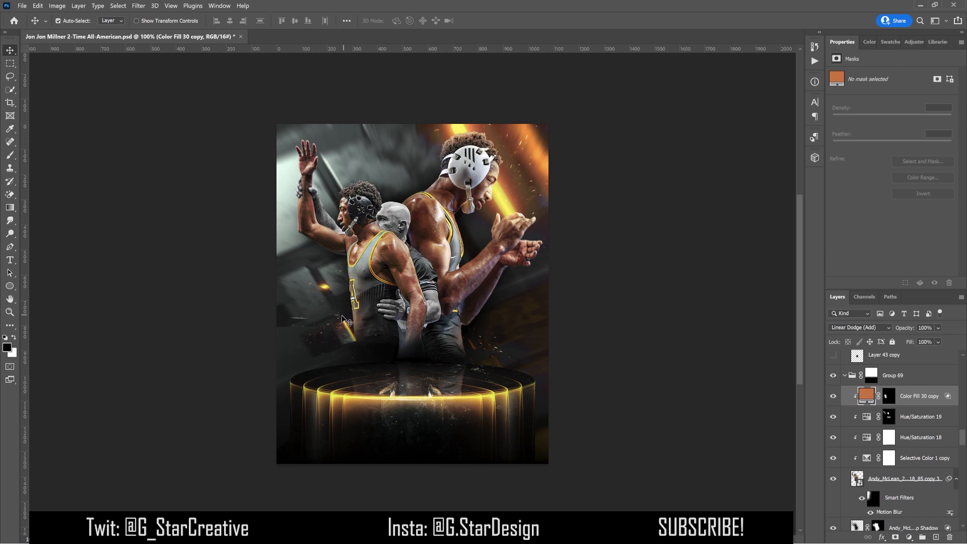
Step: Show and select Layer 43 copy, and show the Texturelabs_Metal_227L copy 2 metal bar layer above it
scroll(834, 404, "up", 3)
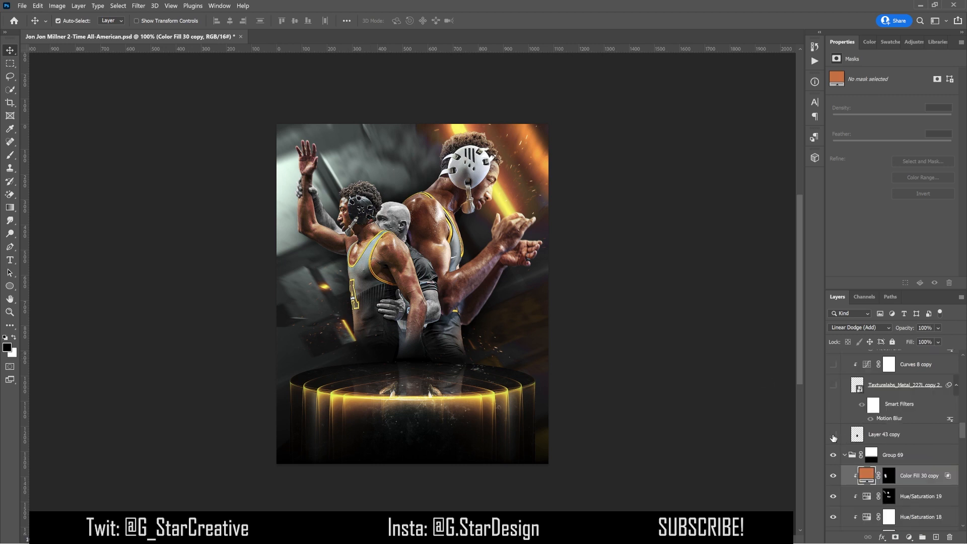
left_click(834, 435)
left_click(870, 437)
scroll(870, 440, "up", 3)
left_click(834, 465)
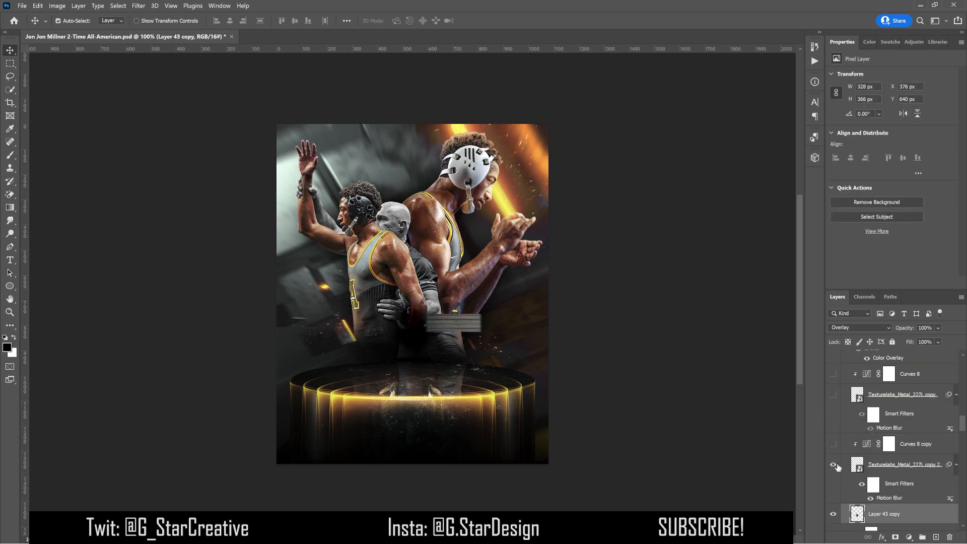
Step: Show the Texturelabs_Metal_227L copy bar and the Curves 8 copy and Curves 8 adjustments, and select the Curves 8 mask
left_click(834, 444)
left_click(834, 394)
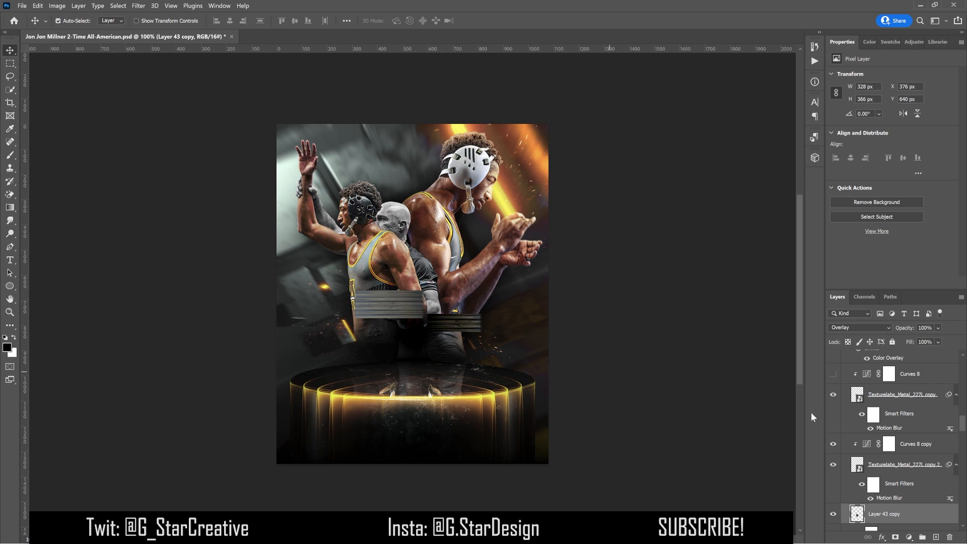
left_click(833, 374)
left_click(889, 374)
Step: Compare Group 77 with and without its effects, and inspect its Color Overlay settings without changing them
scroll(889, 403, "up", 4)
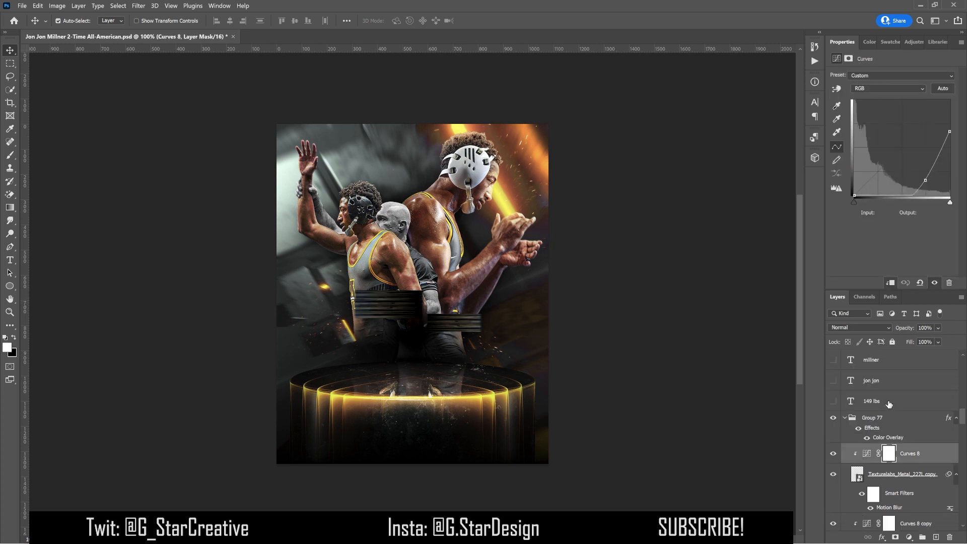
left_click(859, 429)
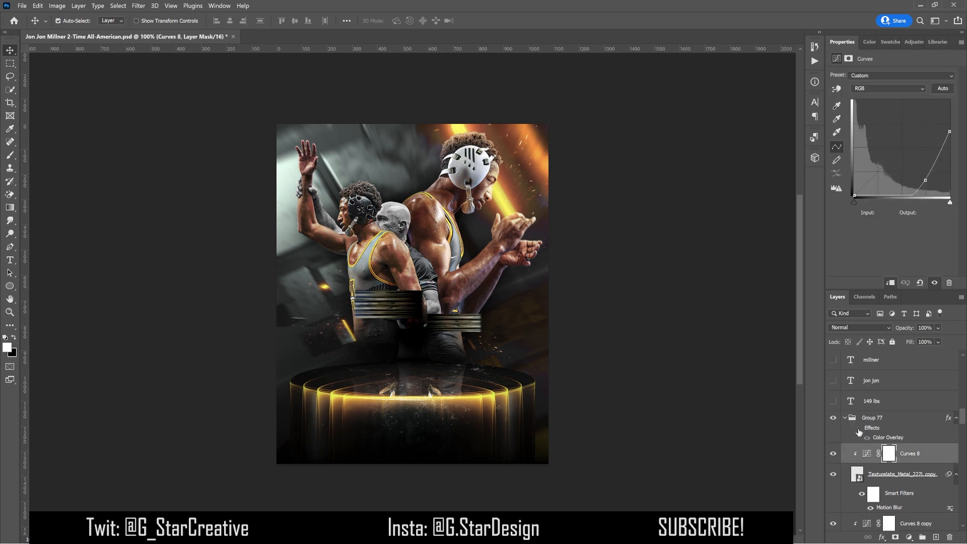
left_click(859, 429)
double_click(885, 438)
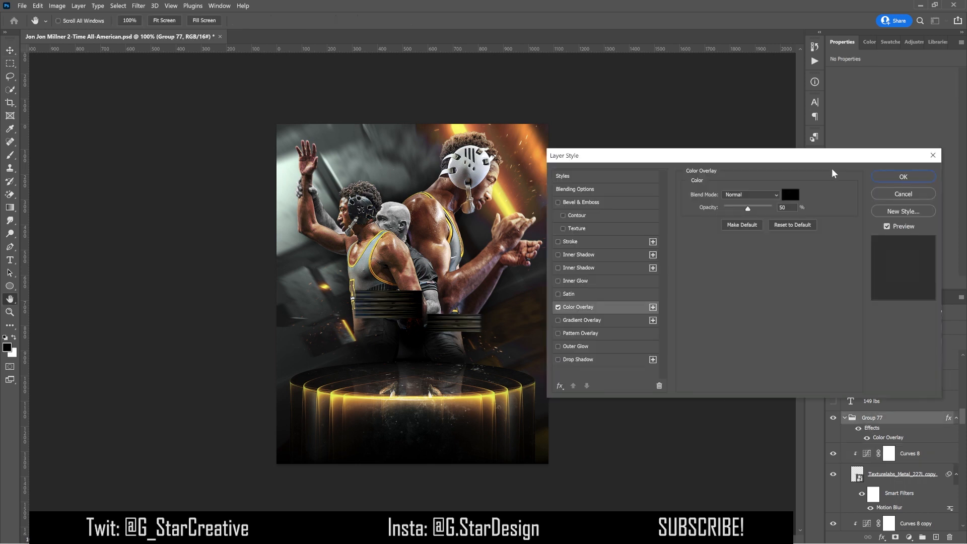
left_click(894, 194)
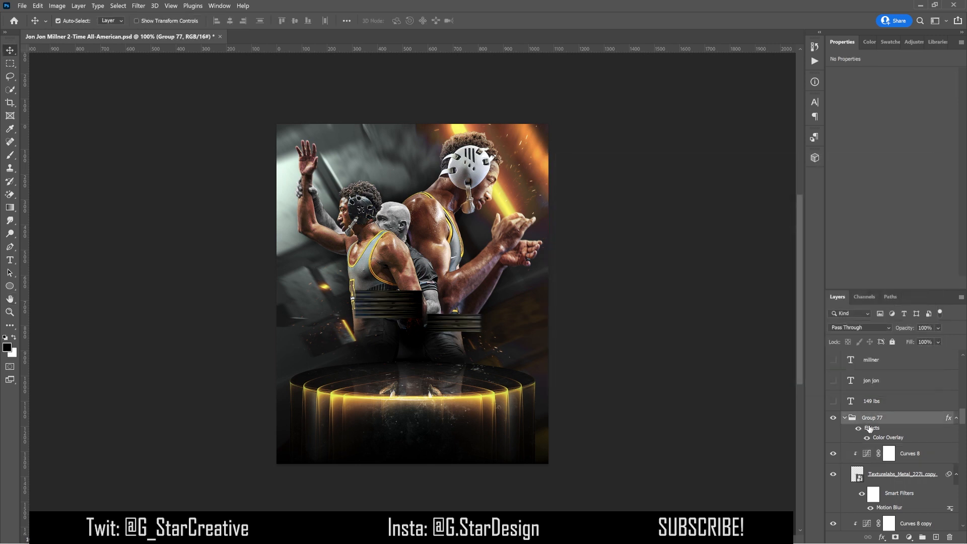
Step: Show the 149 lbs and athlete-name text layers plus Group 72 copy 3 and Group 72 copy 2, and select Group 72 copy 2
left_click(834, 401)
left_click(833, 380)
scroll(879, 398, "up", 2)
left_click(833, 440)
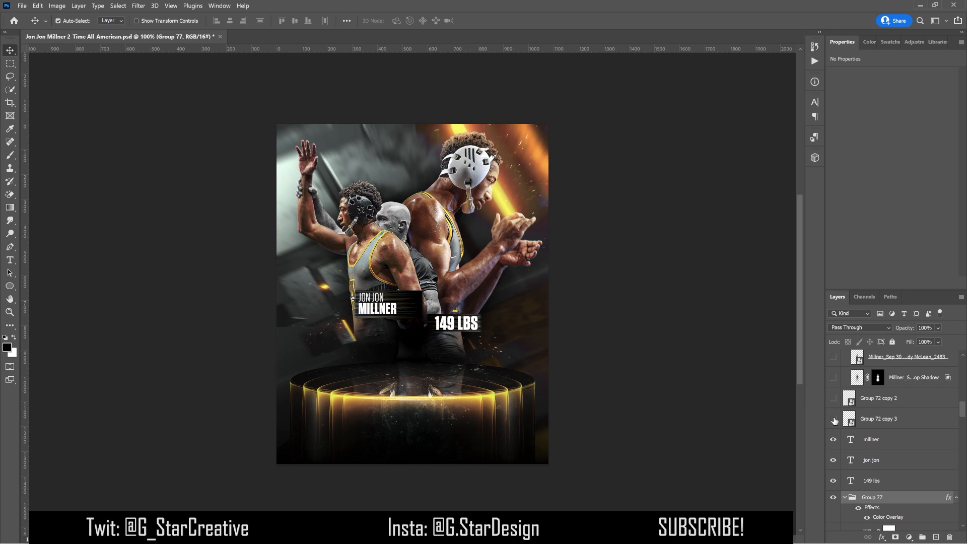
left_click(833, 398)
left_click(876, 399)
Step: Show the standing athlete's drop shadow and cutout smart object in Group 73, comparing the shadow's effect, and select the cutout
scroll(876, 399, "up", 3)
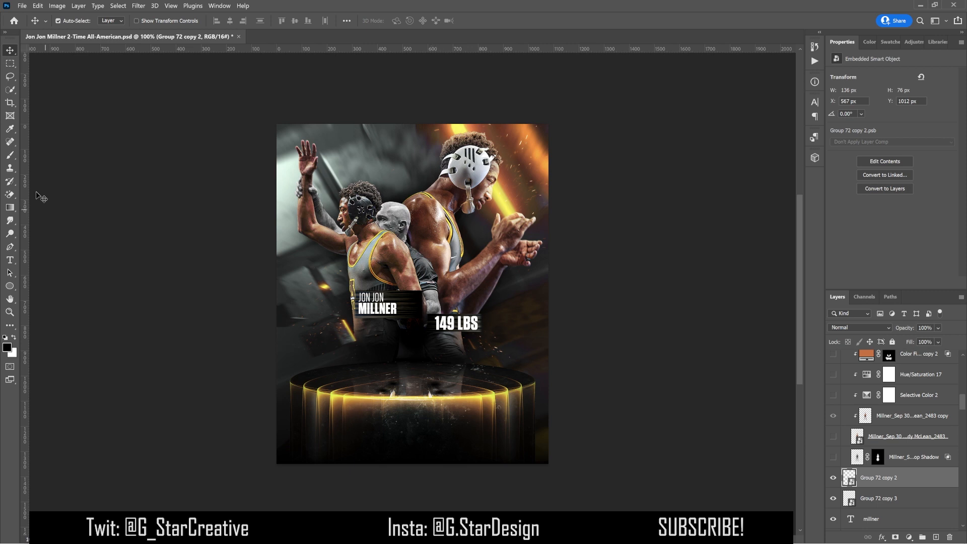
left_click(835, 457)
left_click(837, 459)
left_click(835, 458)
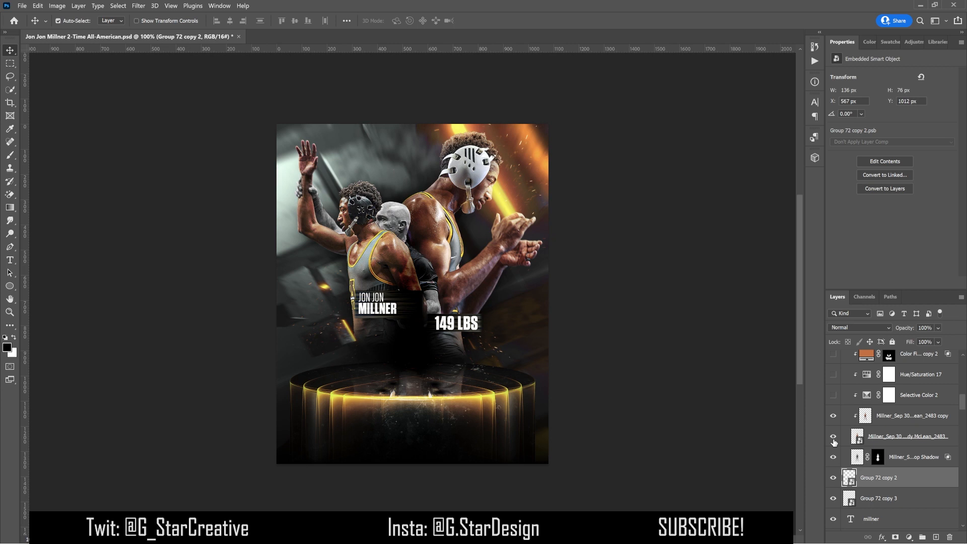
left_click(834, 441)
left_click(888, 441)
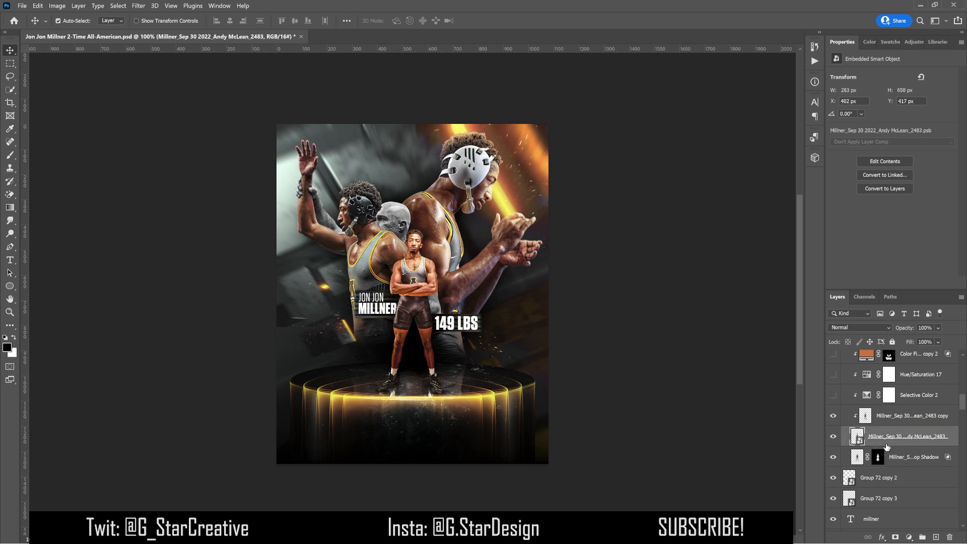
Step: Select and show the Selective Color 2 adjustment on the standing athlete
scroll(888, 447, "up", 1)
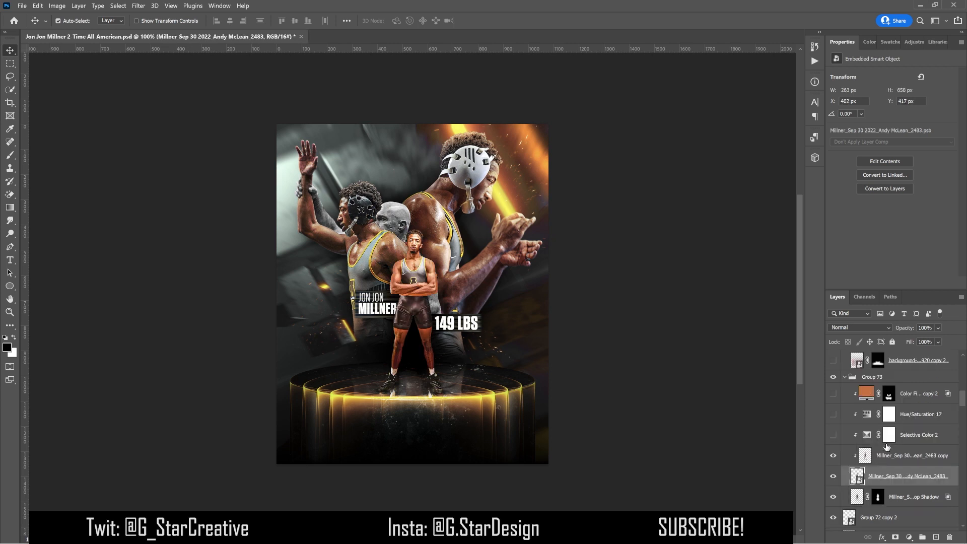
left_click(927, 434)
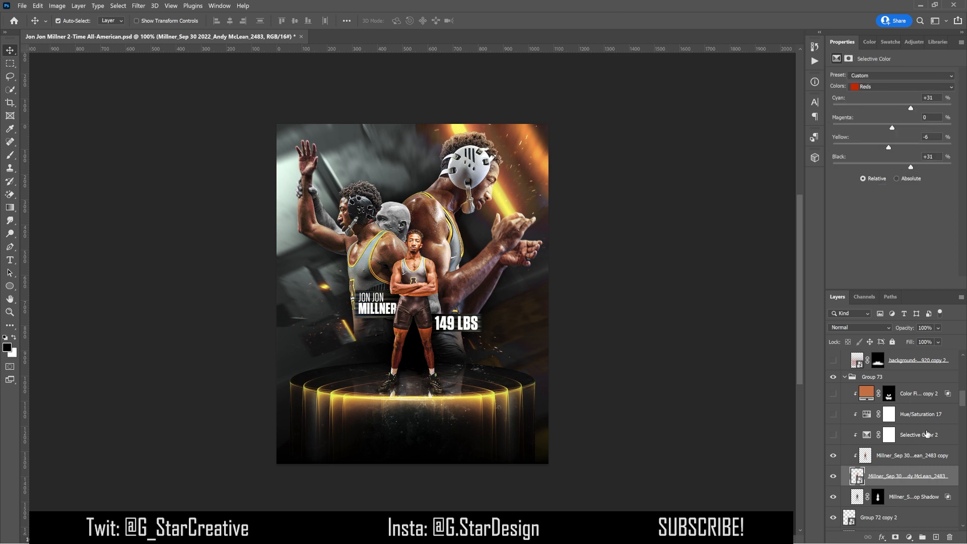
left_click(834, 435)
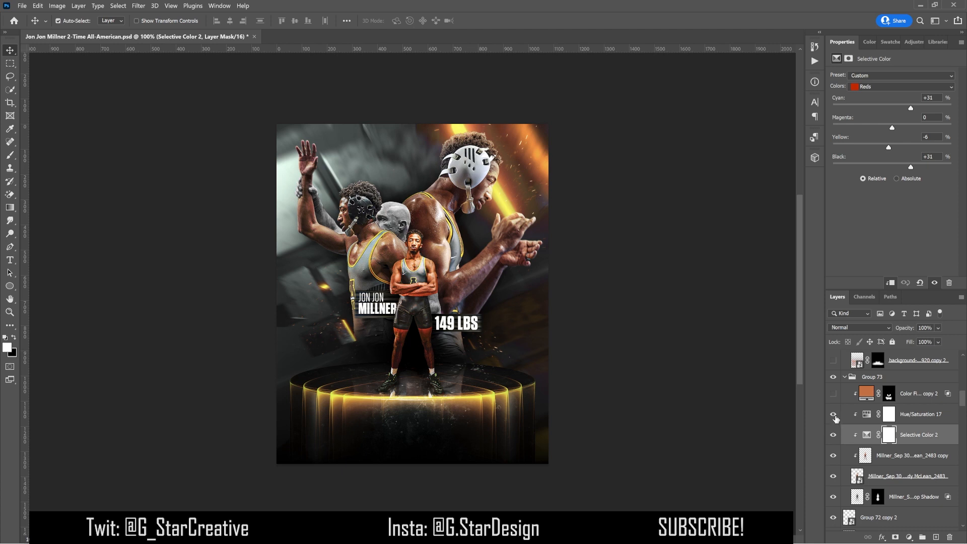
Step: Show and select the Hue/Saturation 17 adjustment on the standing athlete, comparing the image with and without it
left_click(834, 416)
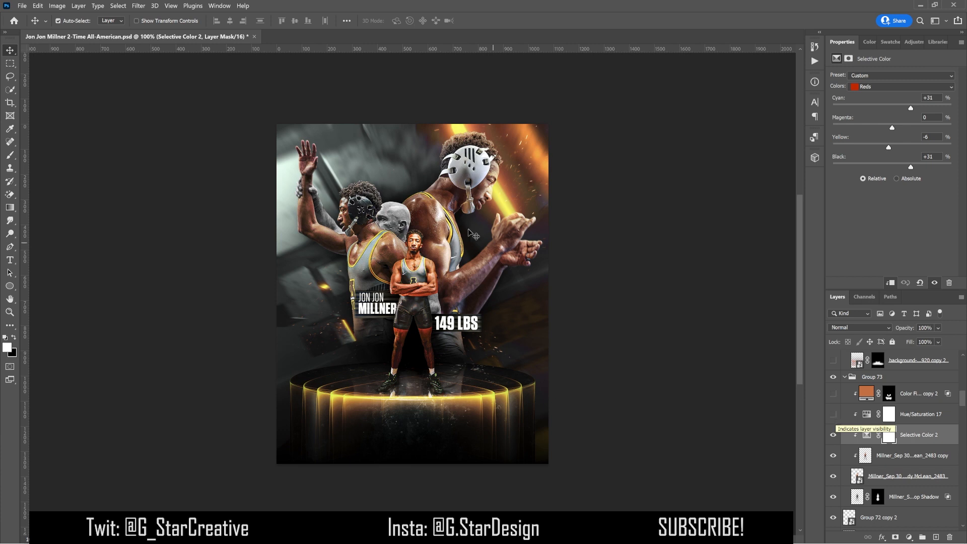
left_click(831, 417)
left_click(923, 418)
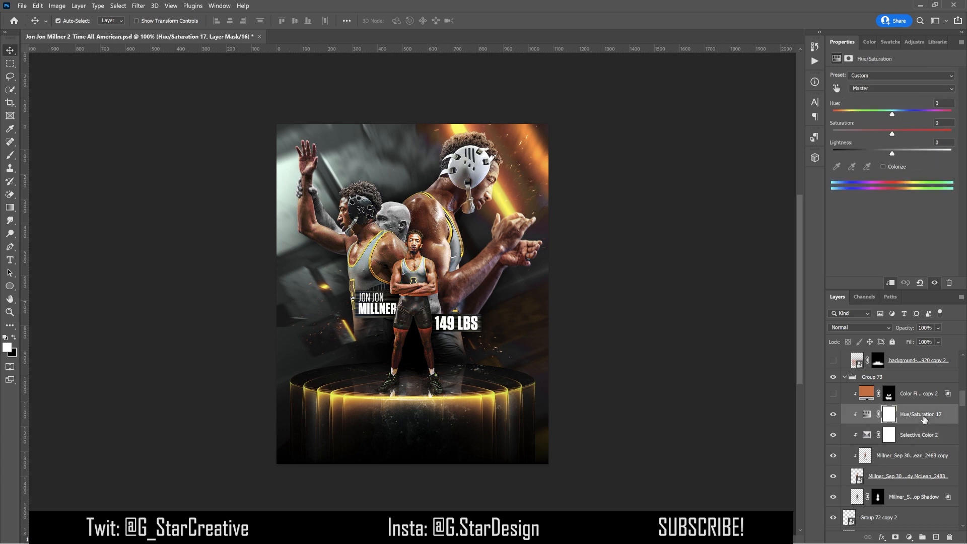
left_click(834, 415)
left_click(835, 416)
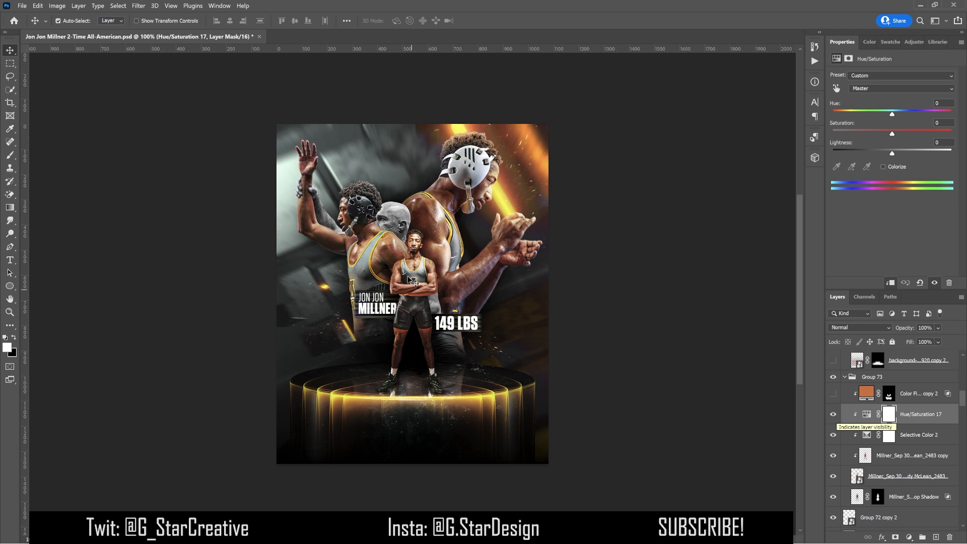
Step: Show and select the Color Fill 30 copy 2 layer on the standing athlete, comparing its orange glow on and off
left_click(834, 396)
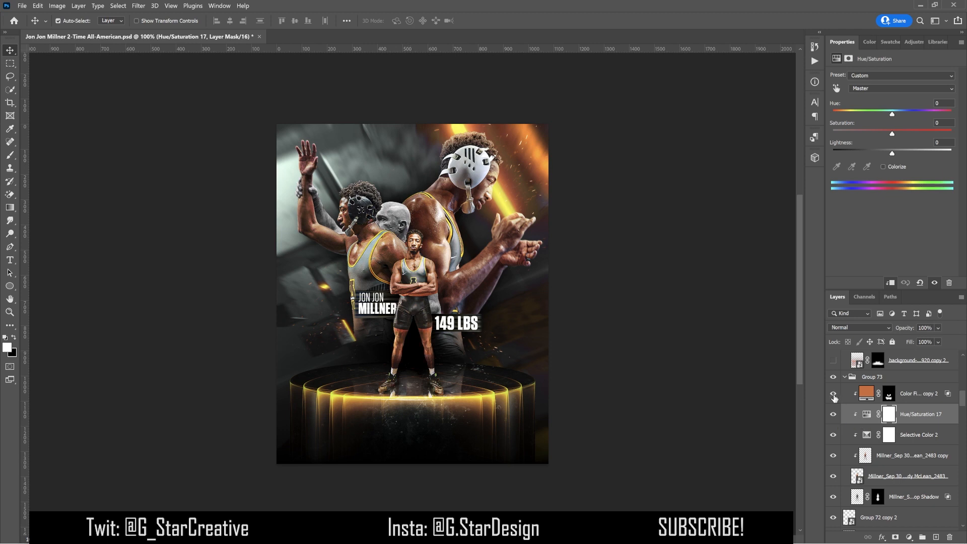
left_click(860, 398)
left_click(834, 396)
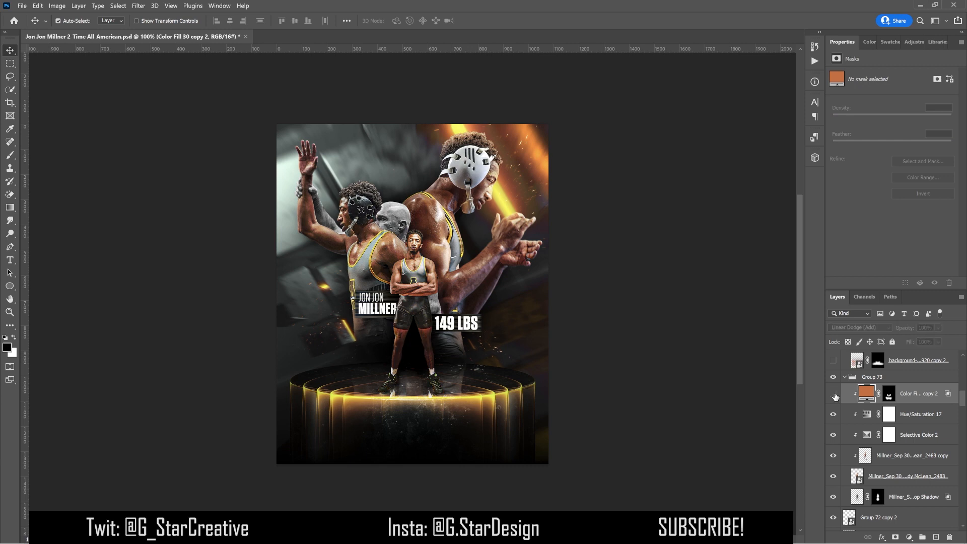
left_click(834, 396)
left_click(834, 396)
left_click(834, 396)
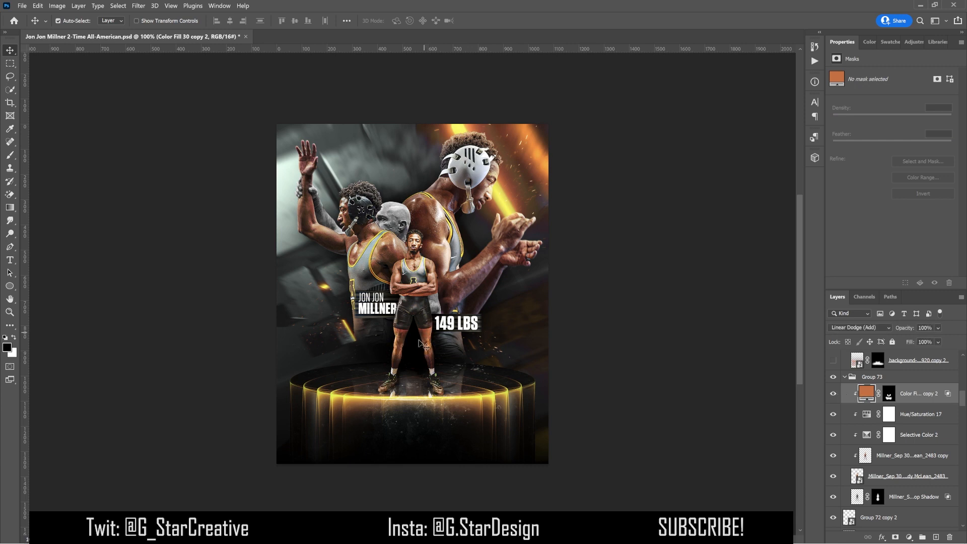
Step: Show and select the masked background copy 2 light layer around the podium, and show its Hue/Saturation 21 adjustment
scroll(834, 398, "up", 1)
left_click(833, 400)
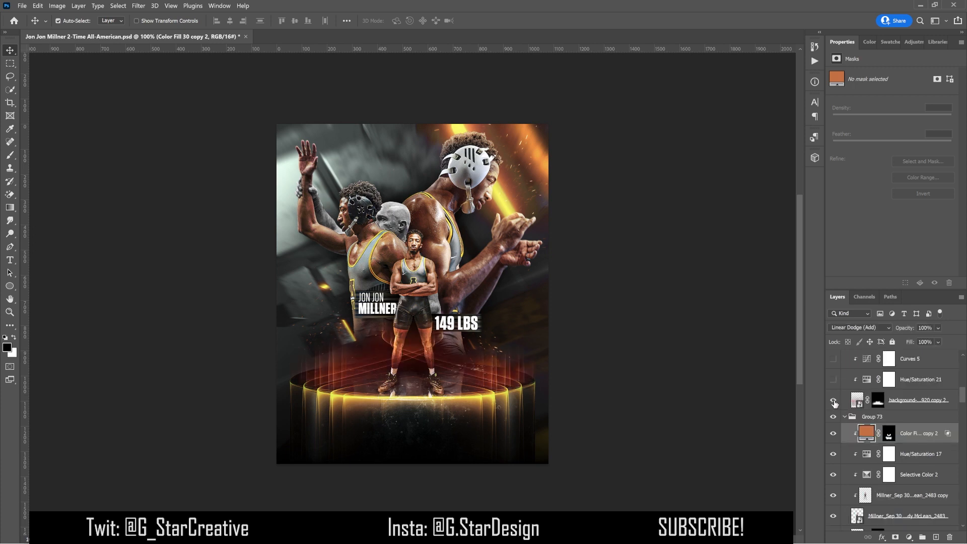
left_click(857, 403)
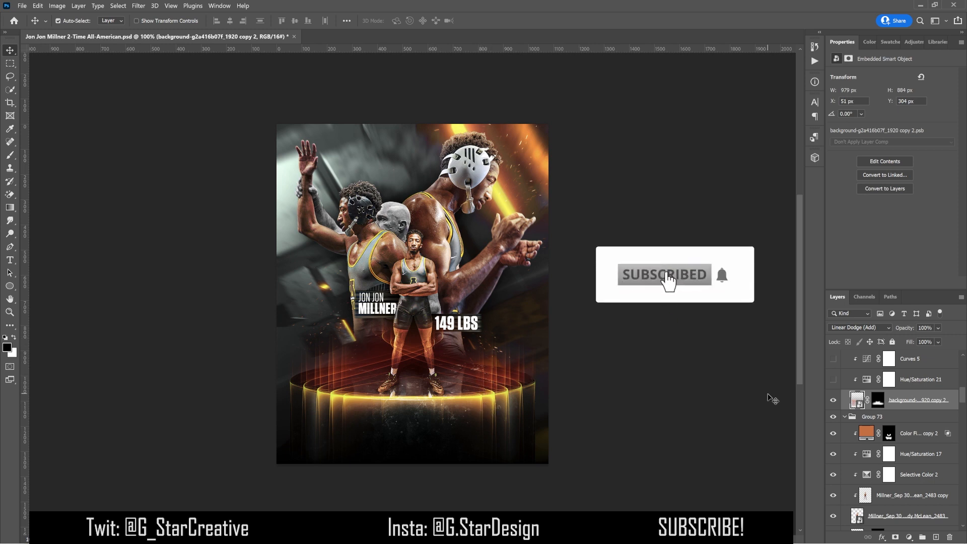
scroll(856, 426, "up", 1)
left_click(834, 419)
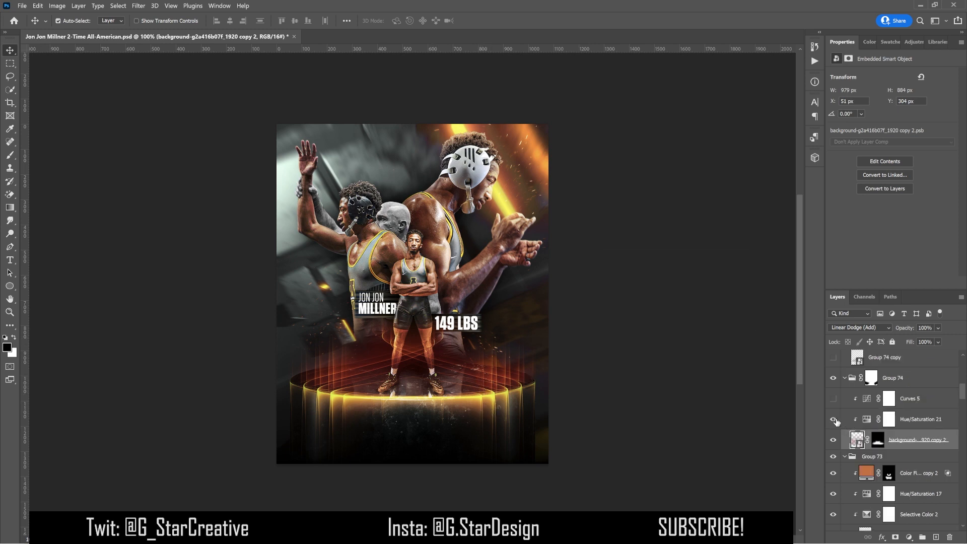
Step: Show and select the Curves 5 adjustment in Group 74, repeatedly comparing the podium lights with and without it
left_click(834, 401)
left_click(935, 400)
left_click(836, 400)
left_click(836, 401)
left_click(835, 400)
left_click(835, 399)
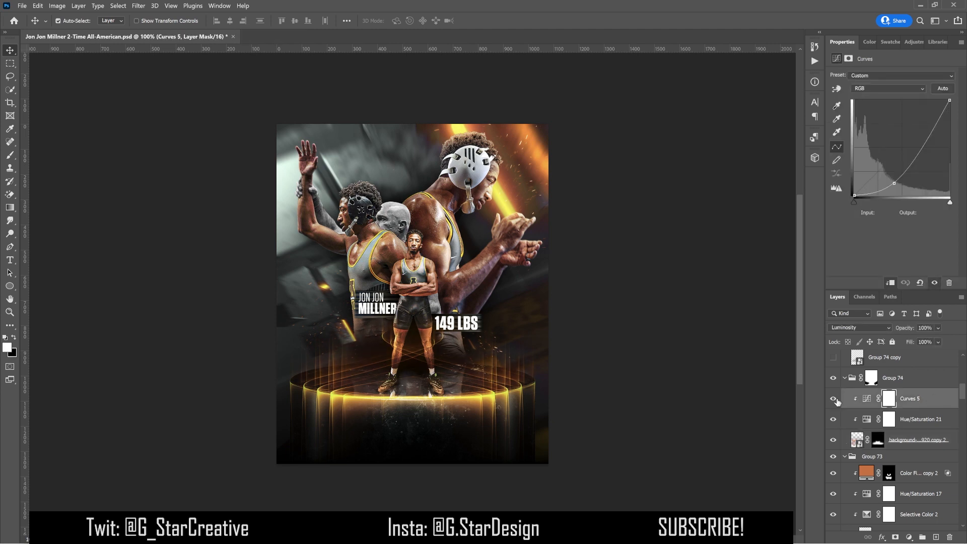
left_click(832, 399)
left_click(833, 399)
left_click(832, 400)
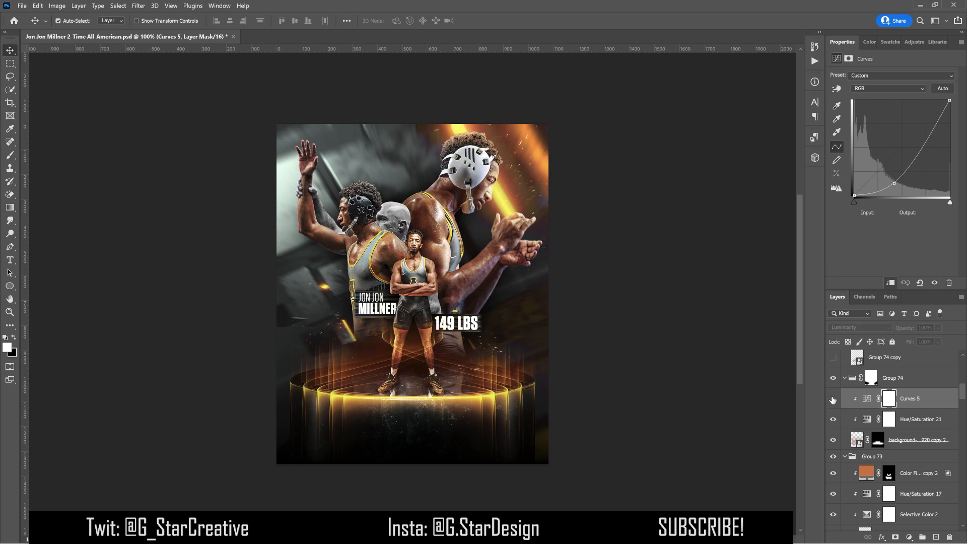
left_click(832, 399)
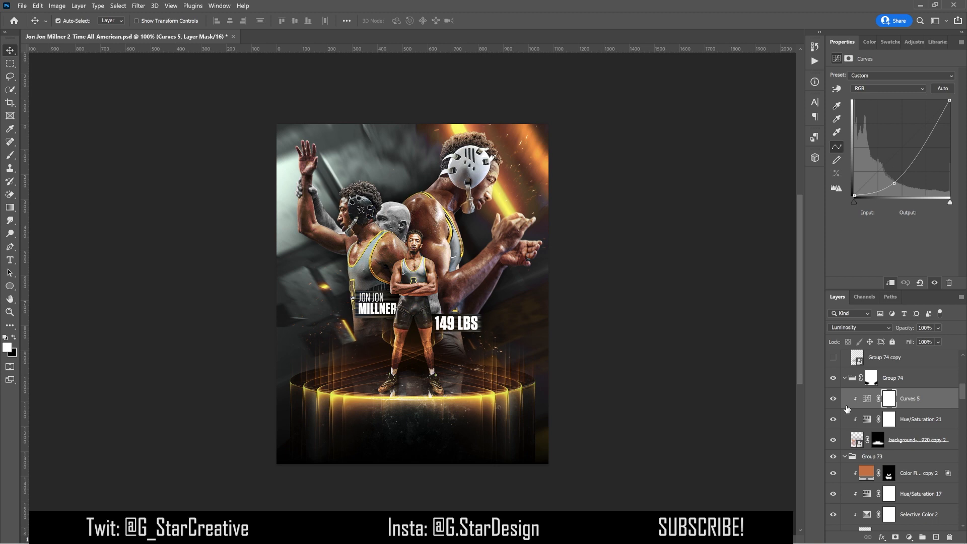
Step: Show the Group 74 copy and Group 74 copy 2 layers in Group 75, and select Group 74 copy 2
scroll(848, 409, "up", 2)
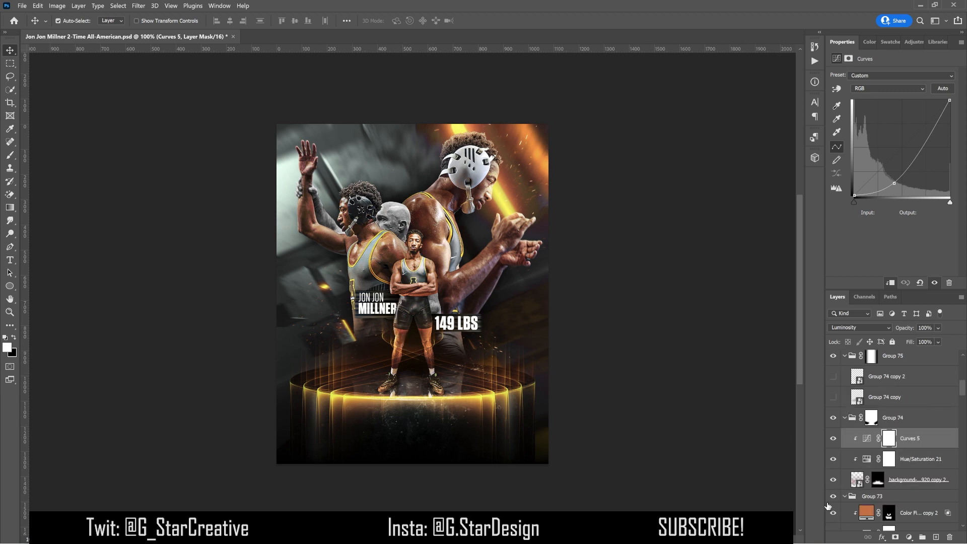
scroll(836, 484, "up", 4)
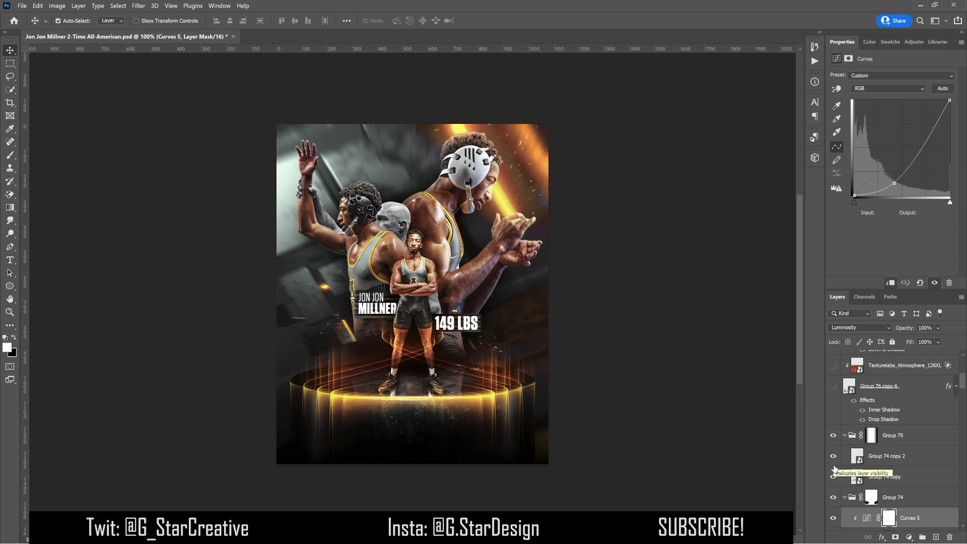
left_click(863, 459)
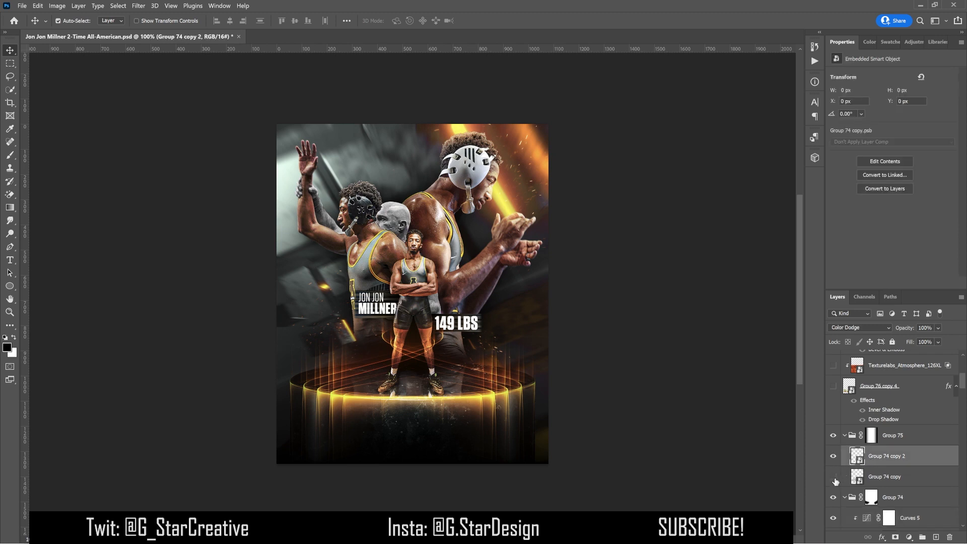
Step: Show the Group 76 copy 4 ALL-AMERICAN title and its clipped Texturelabs_Atmosphere_126XL texture, selecting each layer
scroll(888, 457, "up", 3)
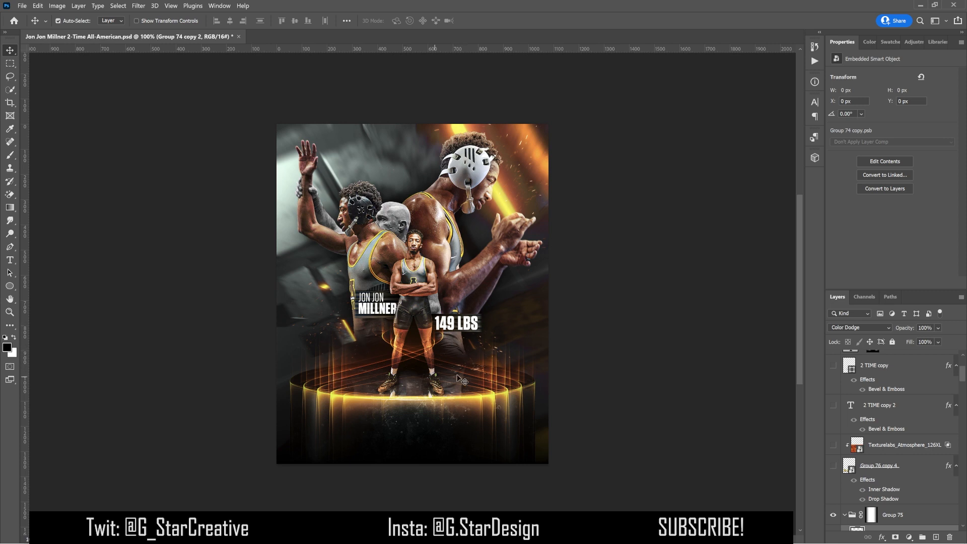
left_click(833, 465)
left_click(881, 467)
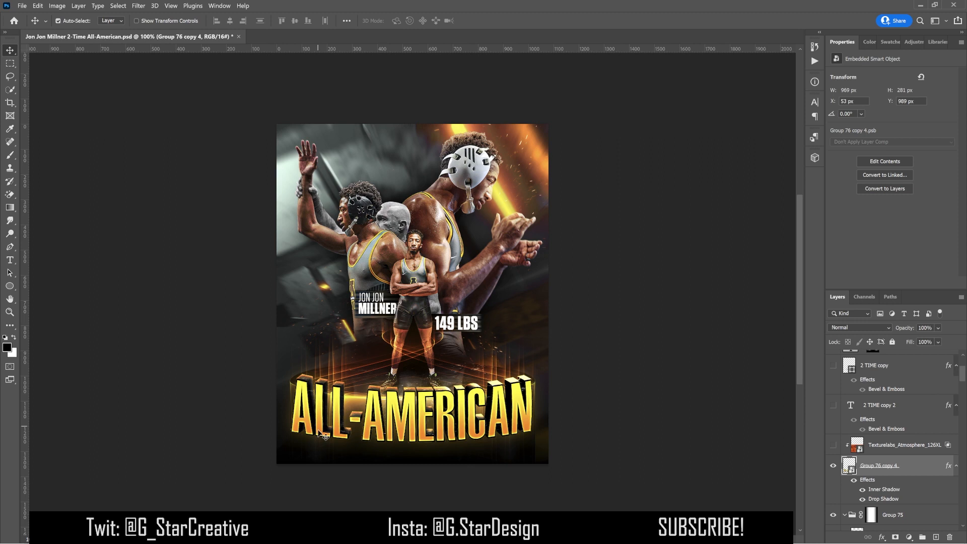
left_click(833, 446)
left_click(874, 449)
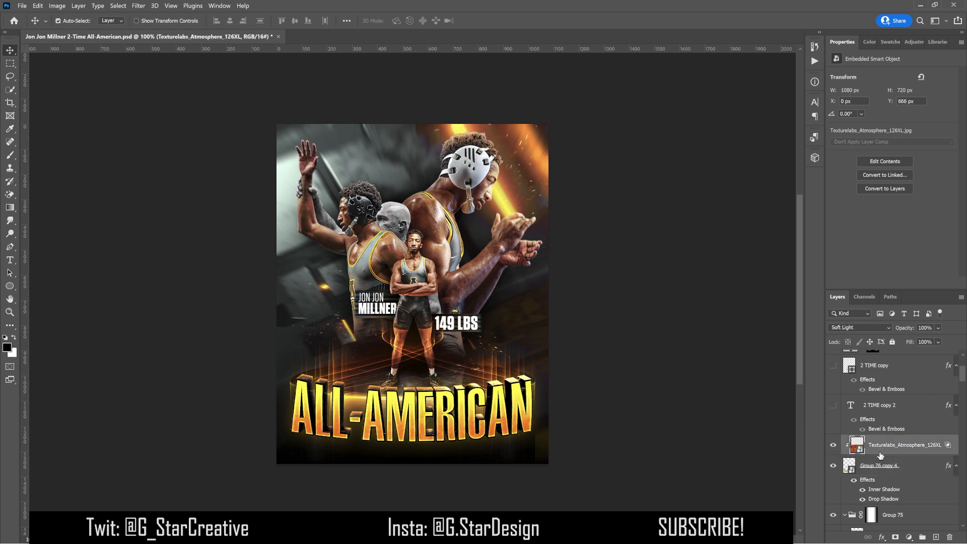
Step: Try the Texturelabs_Atmosphere_126XL texture in Normal blend mode without its clipping mask, and undo both changes
left_click(861, 327)
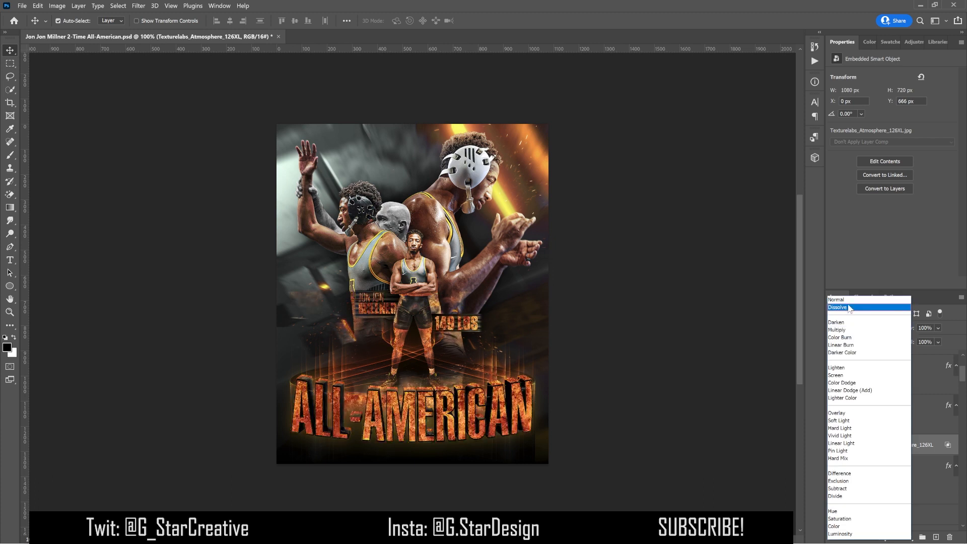
left_click(848, 301)
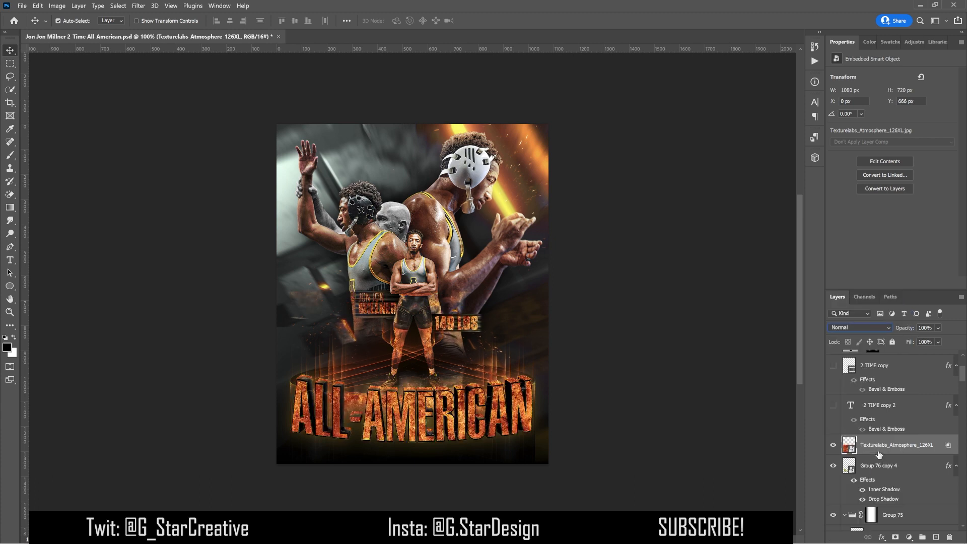
key("ctrl+z")
key("ctrl+z")
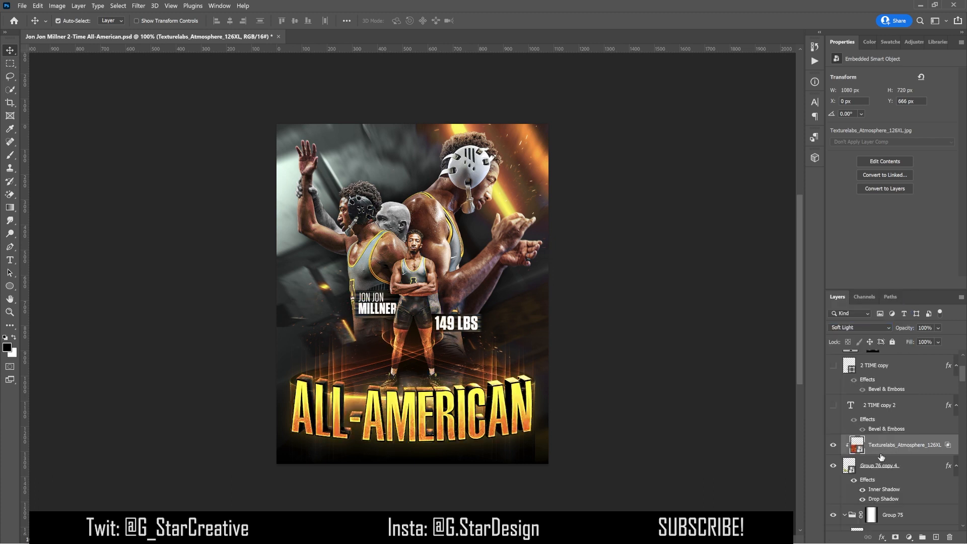
Step: Compare the ALL-AMERICAN title with and without the Texturelabs_Atmosphere_126XL texture, leaving the texture shown
left_click(833, 445)
left_click(832, 446)
left_click(834, 446)
left_click(834, 445)
Step: Show and select the 2 TIME copy 2 text layer above the ALL-AMERICAN title
left_click(834, 405)
left_click(878, 409)
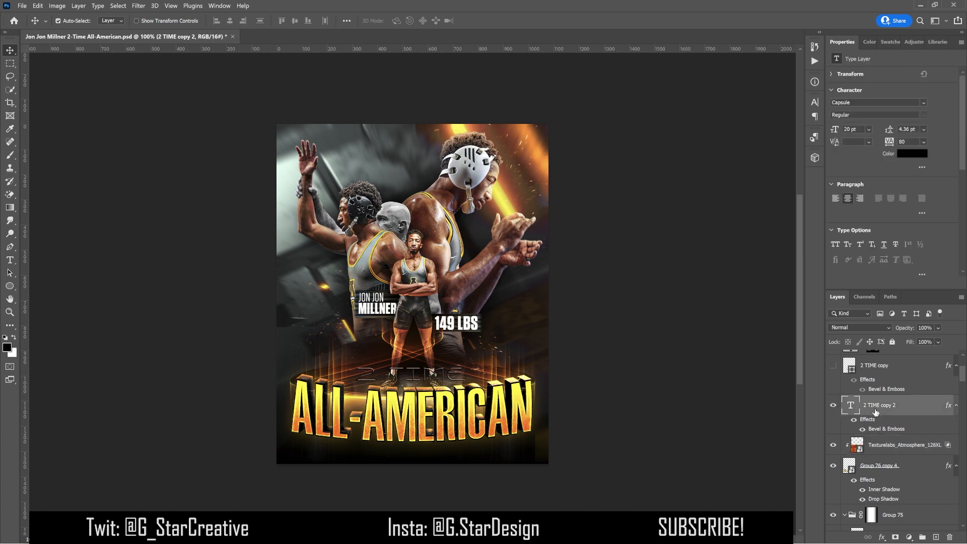
scroll(877, 412, "up", 1)
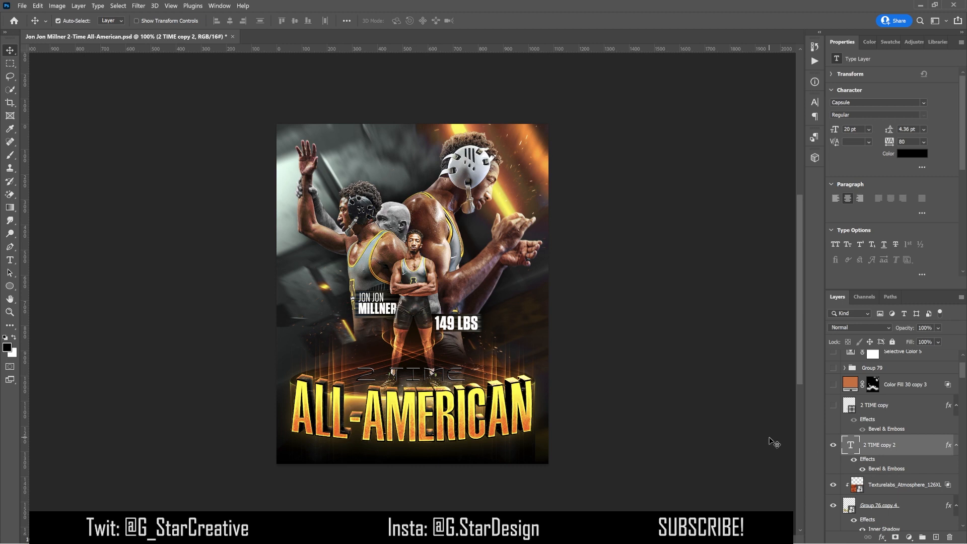
Step: Hide the 2 TIME copy 2 text layer and show and select the 2 TIME copy shape layer instead
right_click(907, 446)
key("Escape")
left_click(834, 448)
left_click(833, 405)
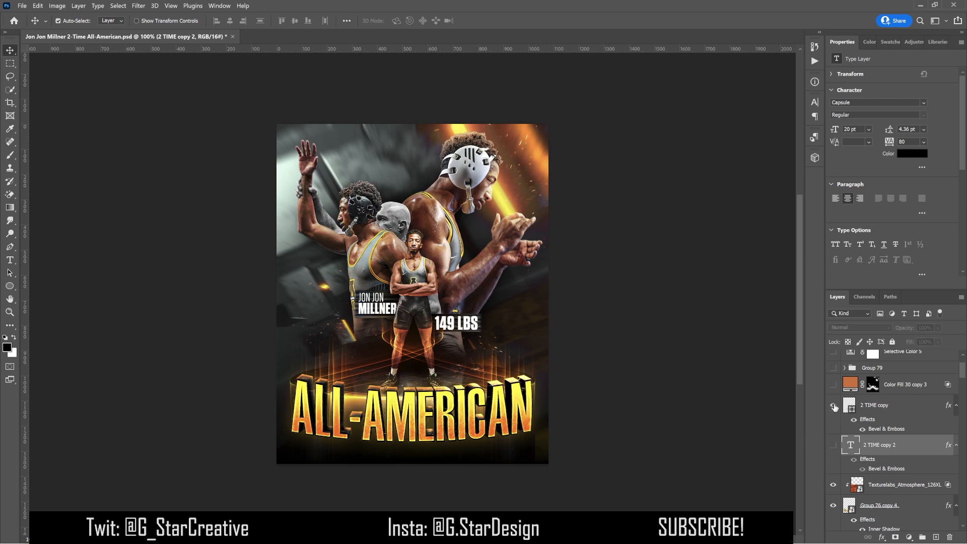
left_click(886, 406)
Step: Inspect the stroke color options of the 2 TIME copy shape without changing them
left_click(10, 286)
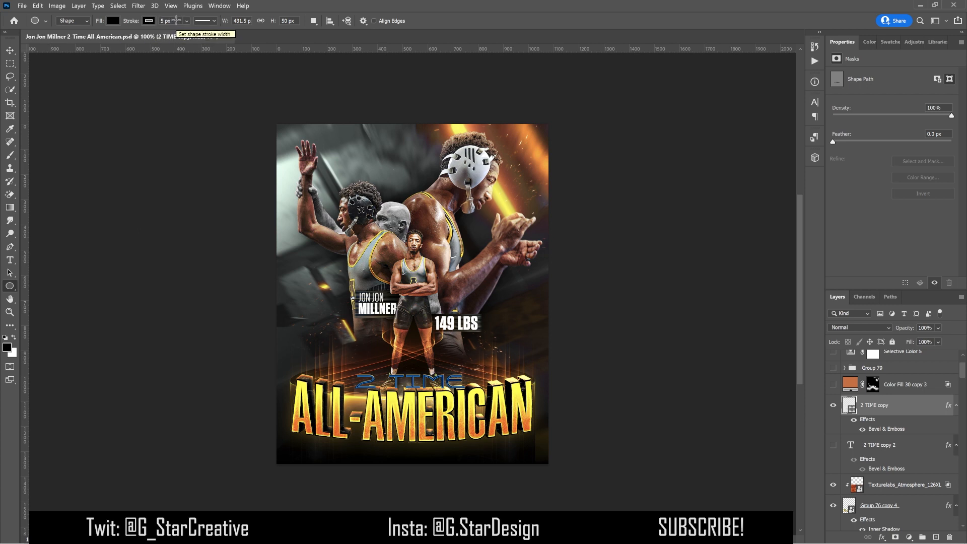
left_click(149, 21)
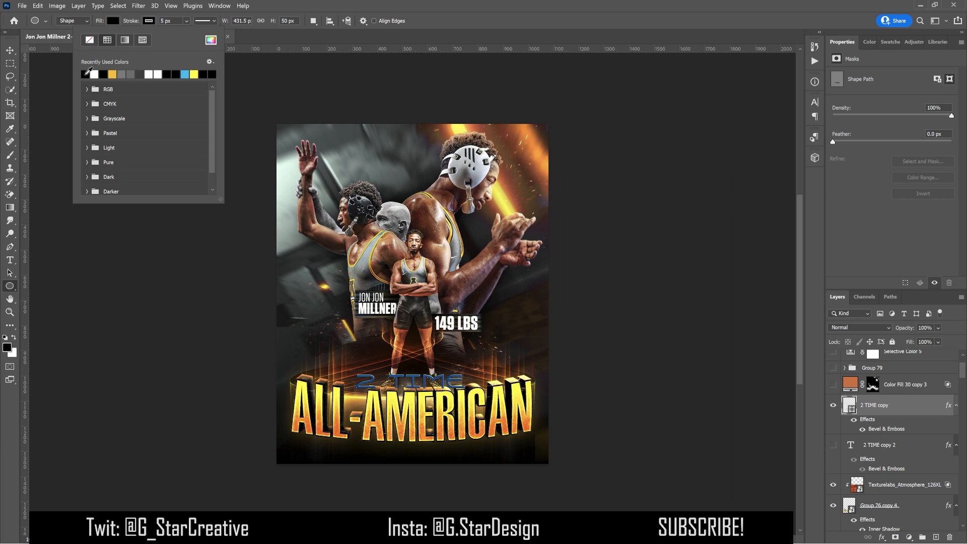
left_click(279, 11)
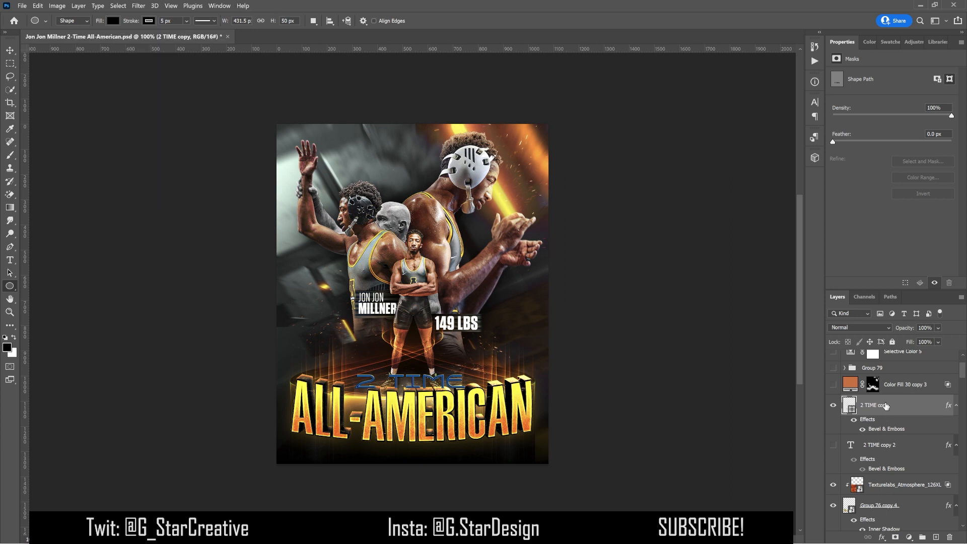
key("v")
Step: Compare the poster with and without the 2 TIME copy shape, leaving the shape shown
left_click(854, 421)
left_click(834, 407)
left_click(834, 406)
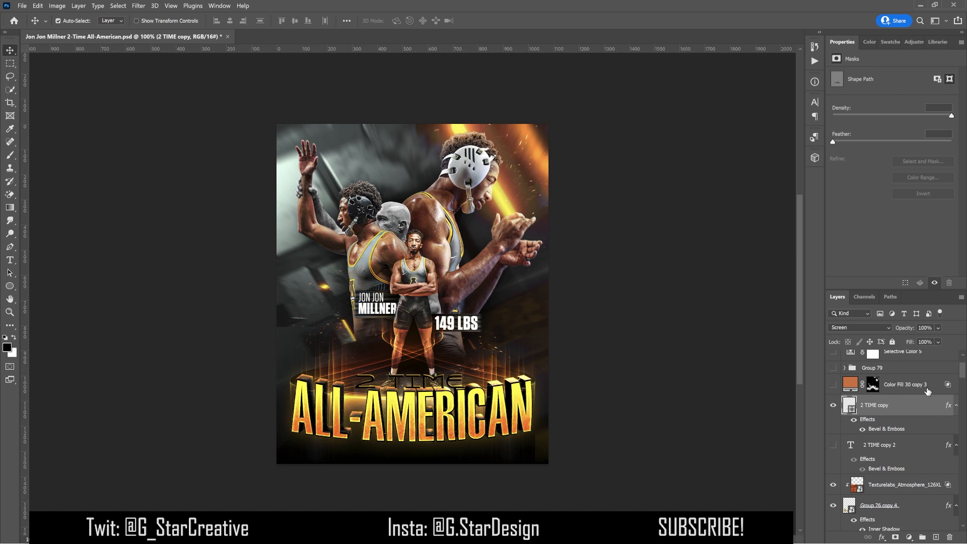
Step: Select and show the Color Fill 30 copy 3 glow layer above the 2 TIME copy shape
left_click(851, 386)
left_click(834, 384)
scroll(886, 410, "up", 2)
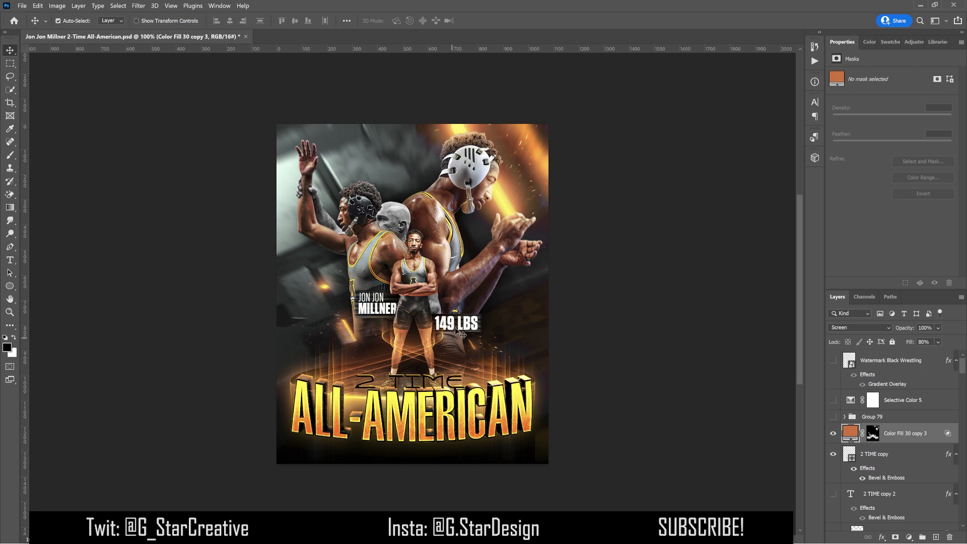
Step: Show and expand Group 79, hiding its Layer 48 and Layer 48 copy while keeping the CC group shown
left_click(834, 418)
left_click(845, 417)
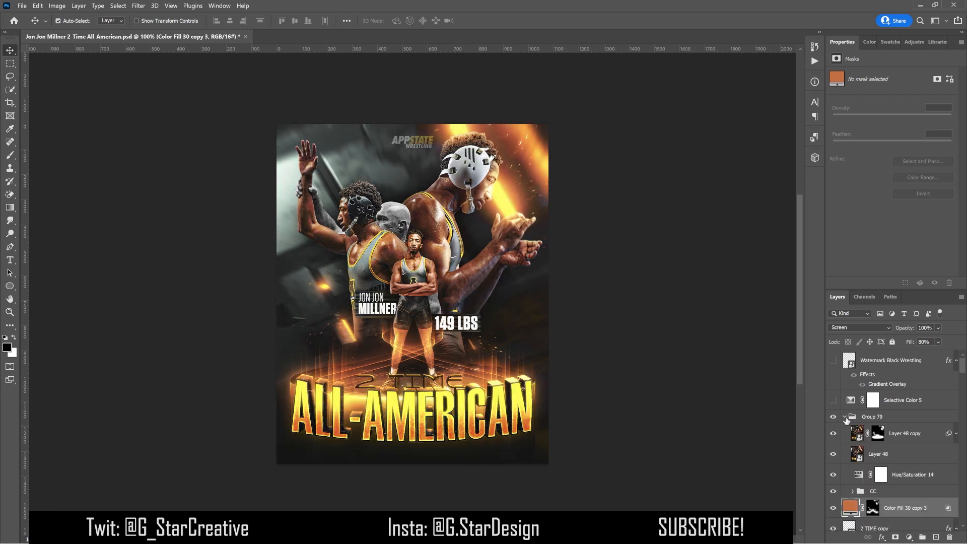
left_click(833, 492)
left_click(833, 492)
left_click(834, 493)
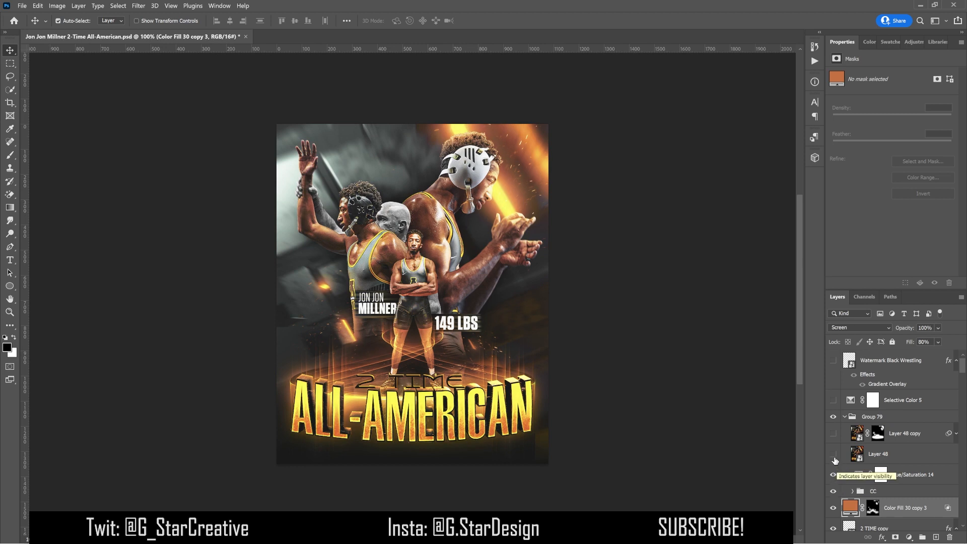
Step: Try stamping all visible layers into a new layer above Hue/Saturation 14, and undo the stamp
left_click(914, 476)
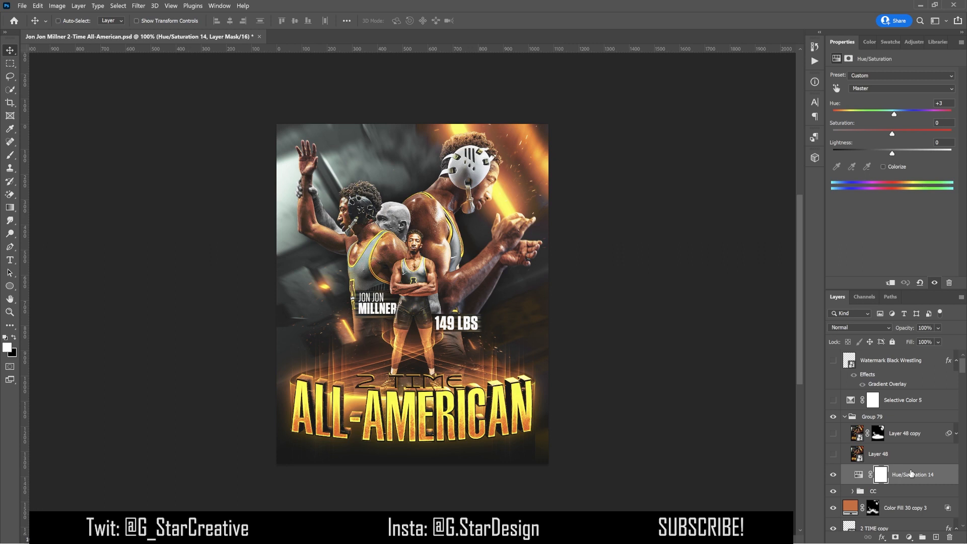
key("ctrl+alt+shift+e")
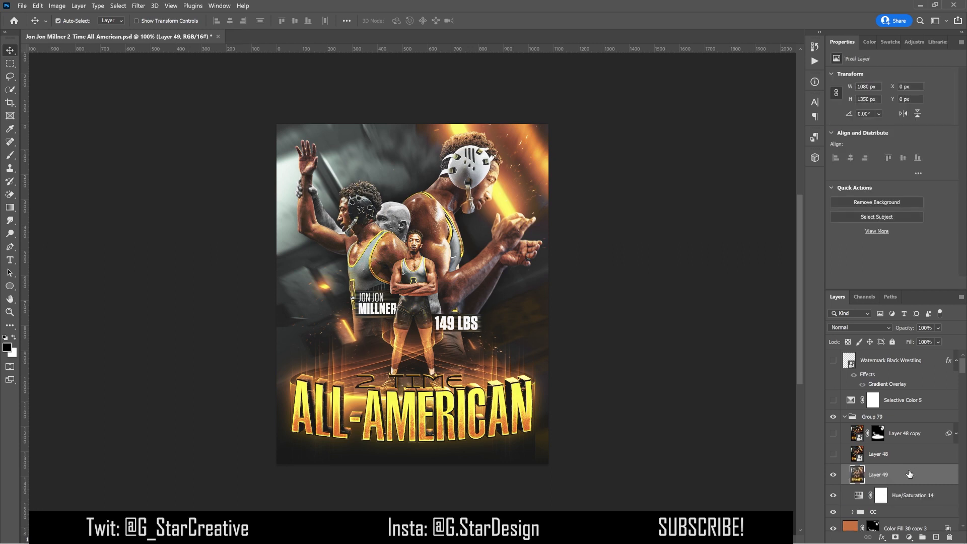
key("ctrl+z")
Step: Show Layer 48 in Group 79, preview it at 100% fill, and set its fill back to 35%
left_click(57, 5)
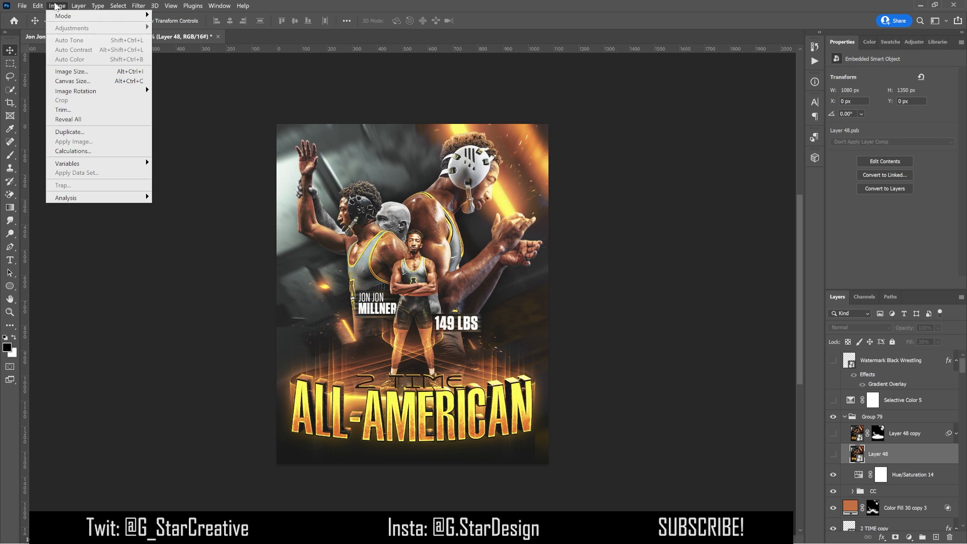
mouse_move(47, 7)
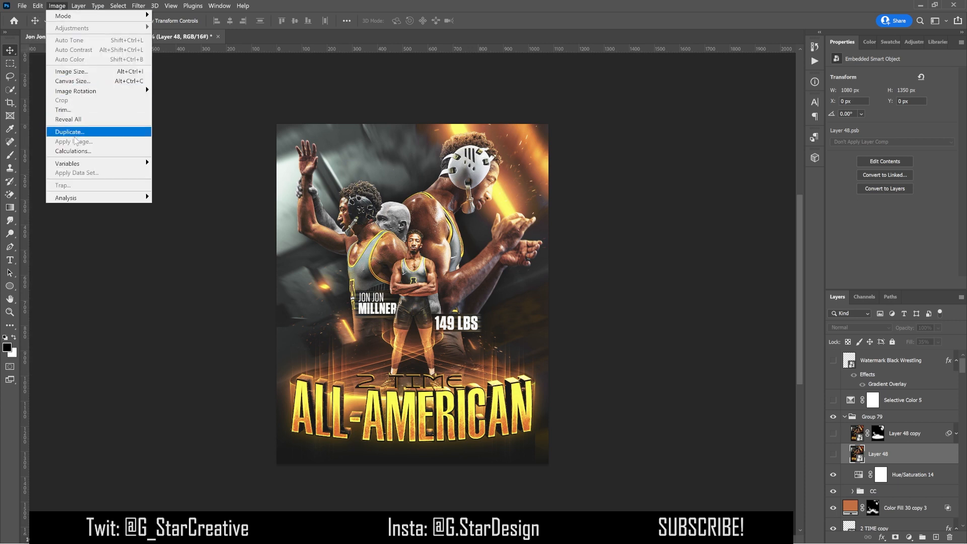
left_click(834, 456)
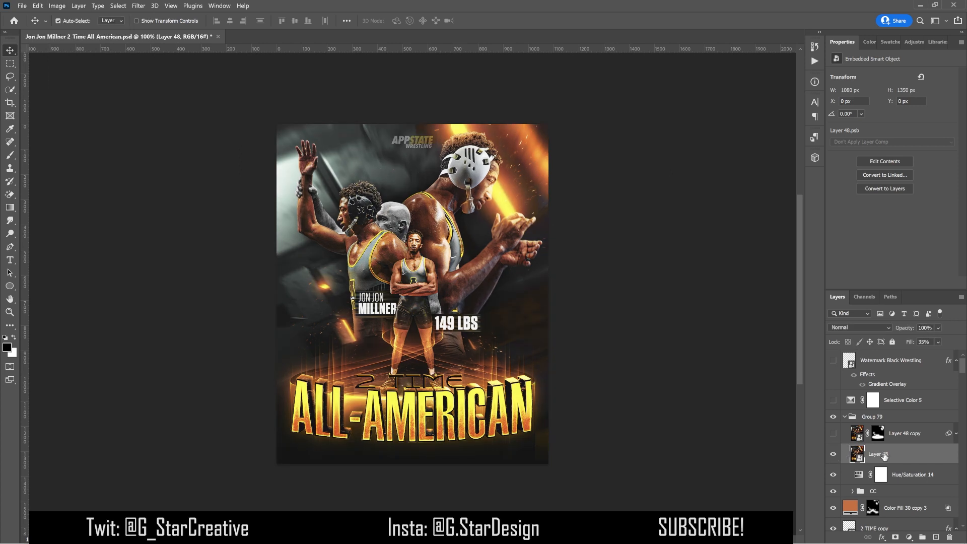
key("shift+0")
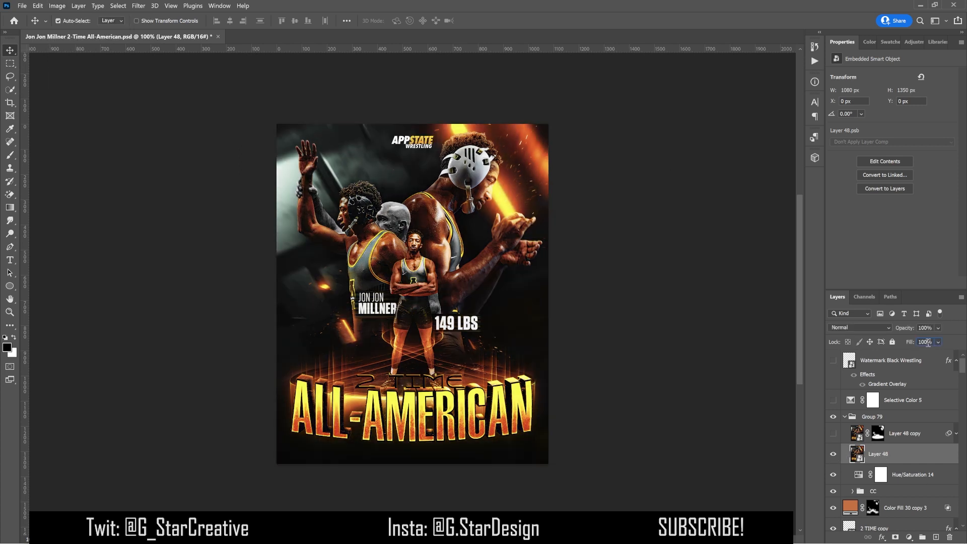
type("35")
key("Return")
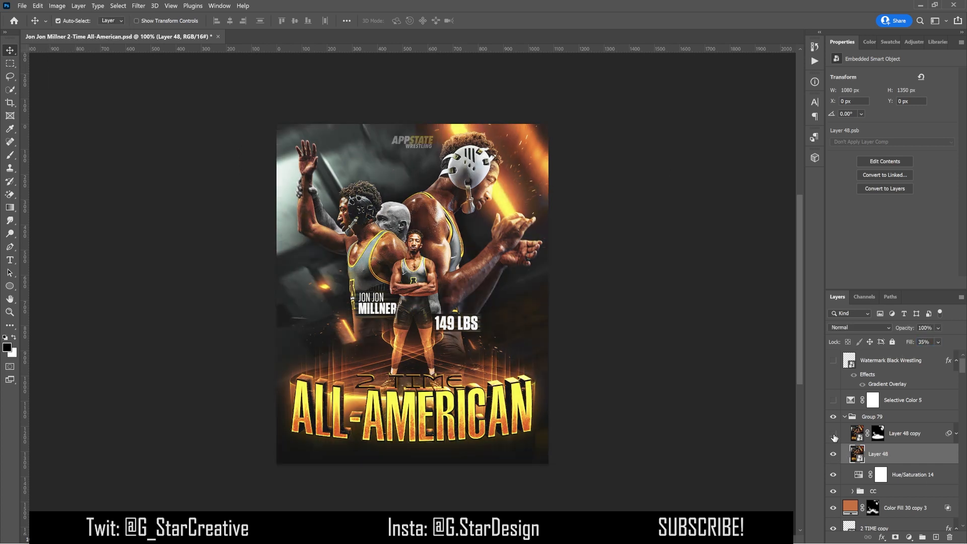
Step: Select and show Layer 48 copy, and preview its glow with the layer mask disabled before re-enabling the mask
left_click(900, 437)
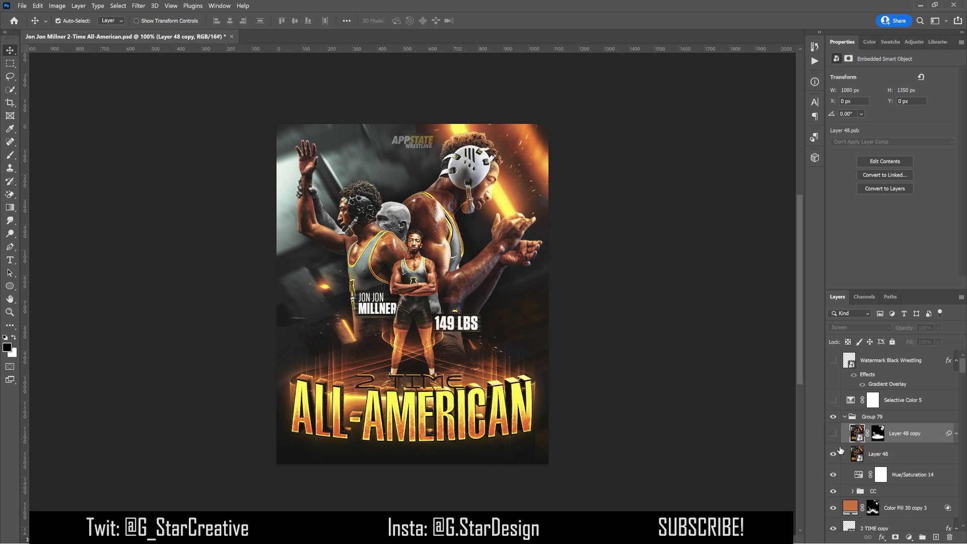
left_click(834, 434)
left_click(878, 435, "shift")
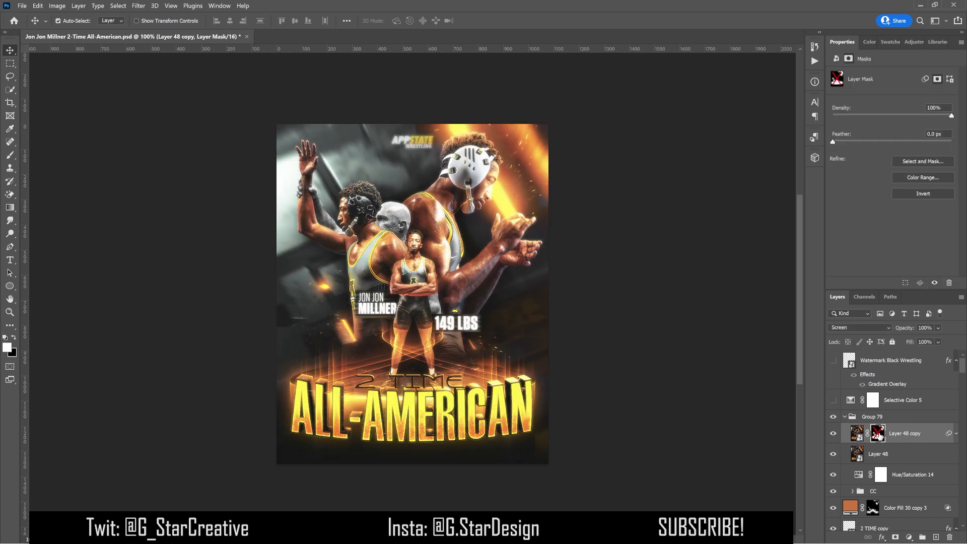
left_click(879, 435, "shift")
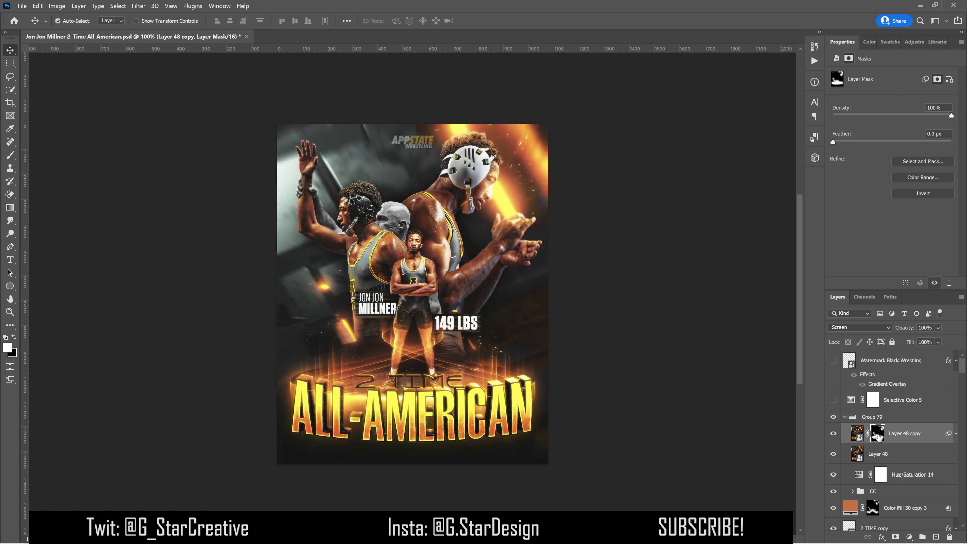
Step: Compare the poster with and without Layer 48 copy and the Color Fill 30 copy 3 glow, leaving both shown
left_click(835, 435)
left_click(834, 434)
left_click(835, 435)
left_click(834, 435)
left_click(835, 435)
left_click(834, 435)
left_click(835, 435)
left_click(834, 435)
left_click(834, 509)
left_click(834, 509)
Step: Select and show the Selective Color 5 adjustment, comparing the poster with and without it
left_click(888, 403)
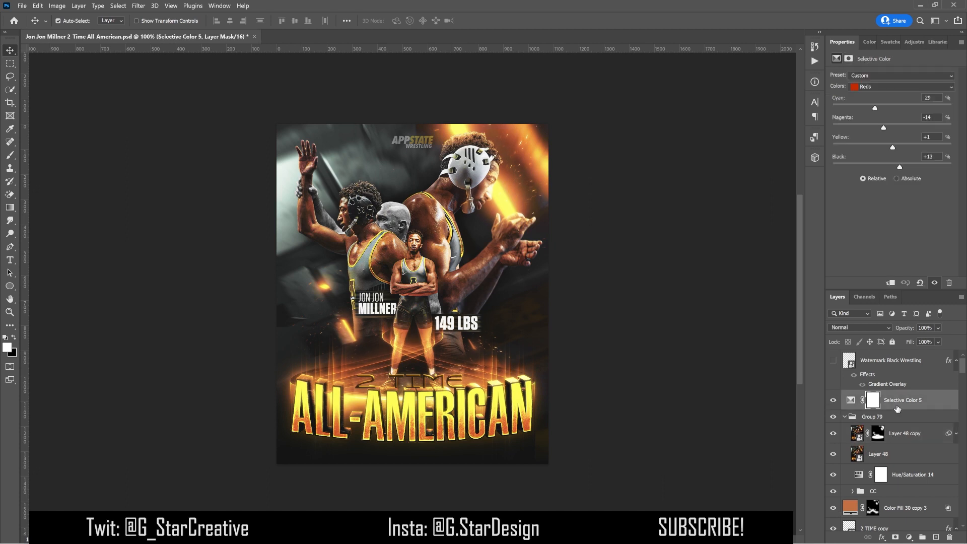
left_click(835, 402)
left_click(836, 402)
Step: Show and select the Watermark Black Wrestling logo layer, comparing the poster with and without it
left_click(834, 361)
left_click(845, 362)
left_click(833, 361)
left_click(833, 361)
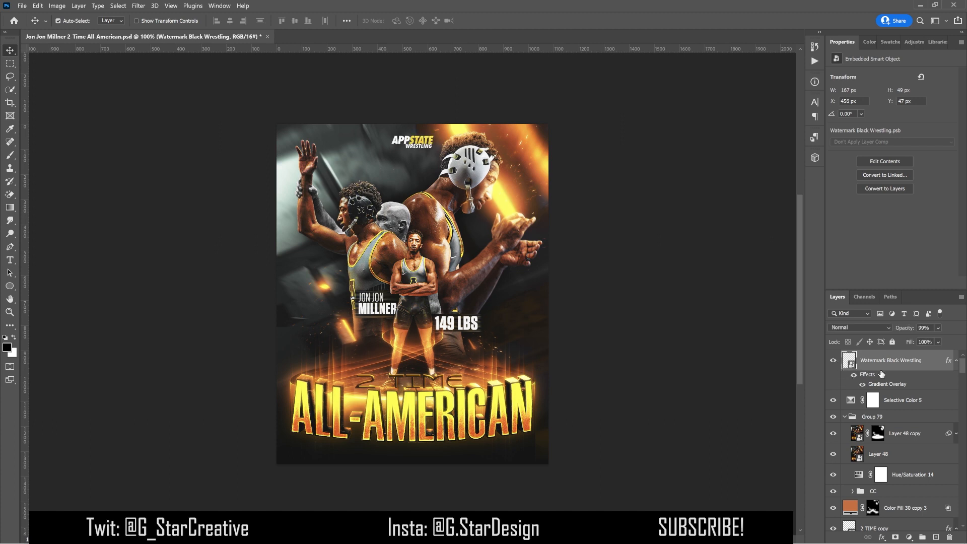